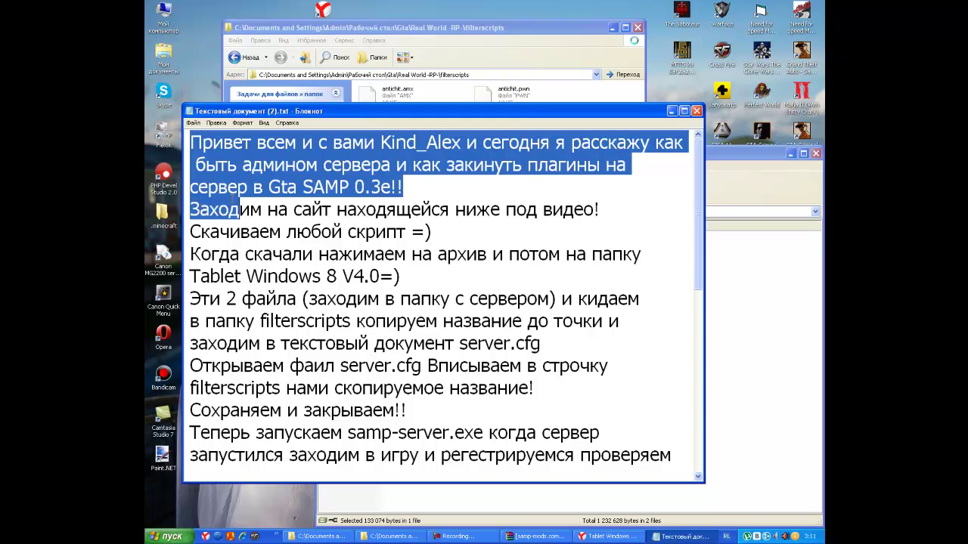
Highlight the script download instruction in the notes and visit the Tablet Windows 8 V4.0 download page in the browser, returning to the script page.
{"action": "left_click_drag", "start_coordinate": [190, 209], "coordinate": [425, 231]}
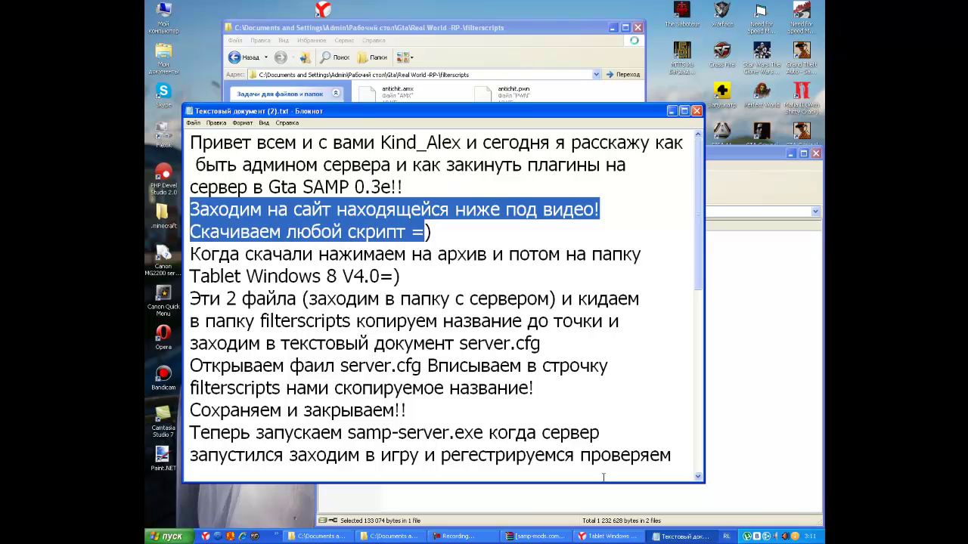
{"action": "left_click", "coordinate": [608, 536]}
{"action": "scroll", "coordinate": [461, 227], "scroll_direction": "up", "scroll_amount": 4}
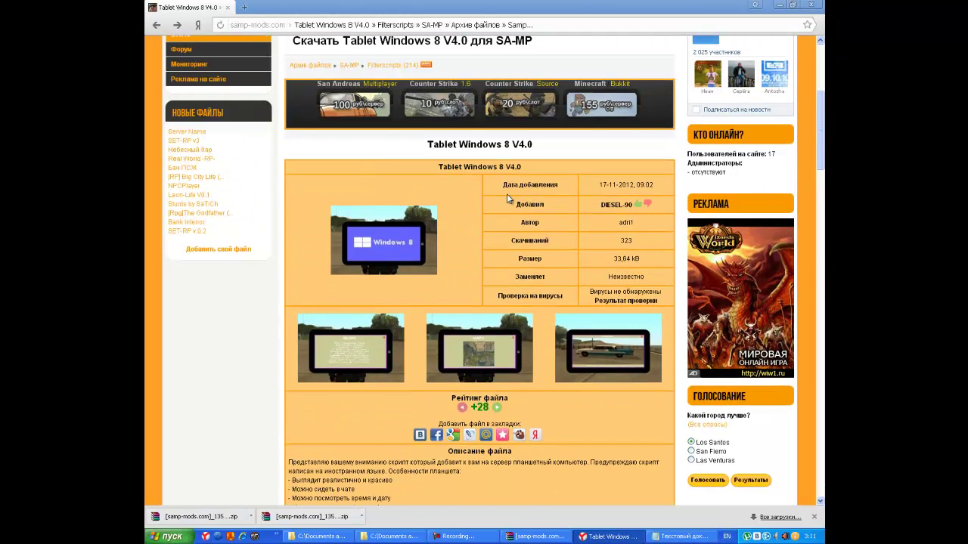
{"action": "scroll", "coordinate": [461, 186], "scroll_direction": "down", "scroll_amount": 5}
{"action": "left_click", "coordinate": [468, 407]}
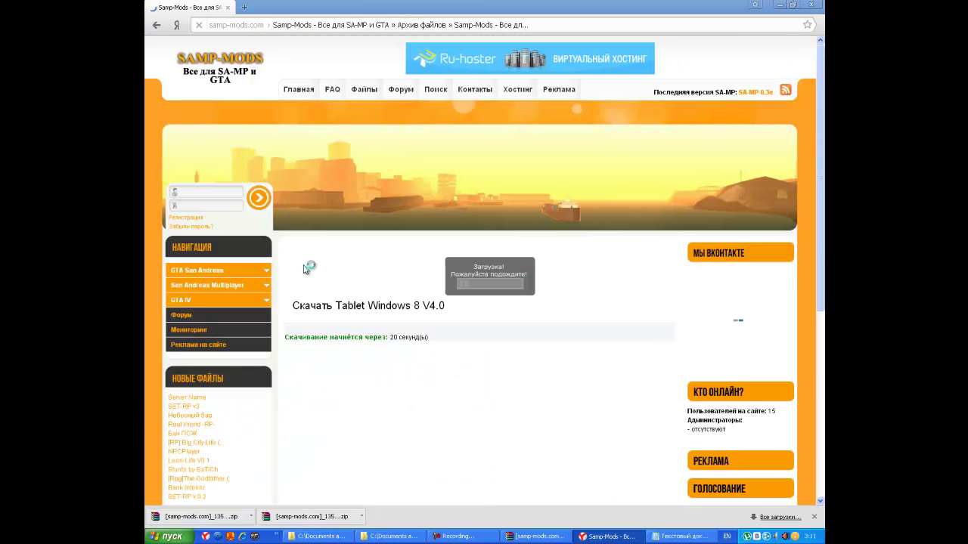
{"action": "left_click", "coordinate": [157, 25]}
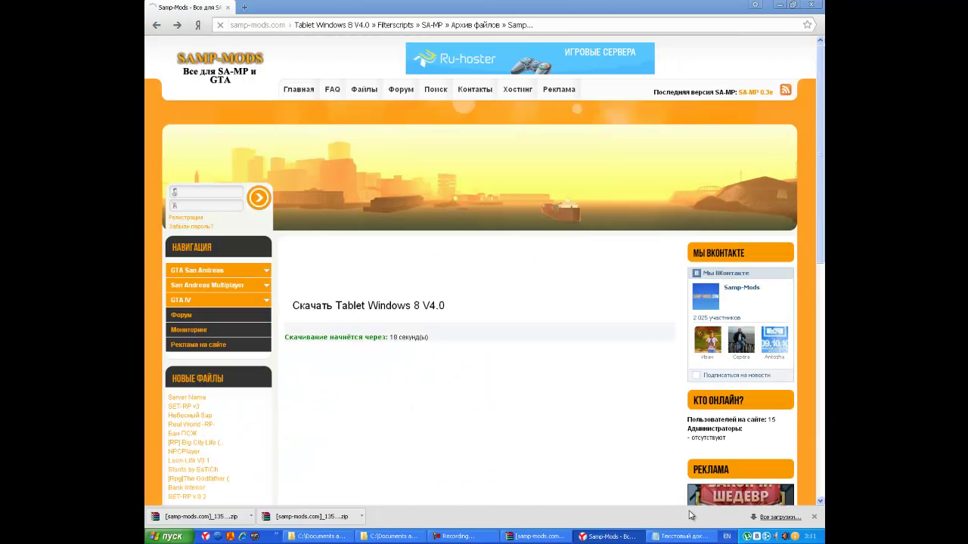
Highlight the archive instruction in the notes, and select both tablet4EN files in the Tablet Windows 8 V4.0 folder of the WinRAR archive.
{"action": "left_click", "coordinate": [684, 536]}
{"action": "left_click_drag", "start_coordinate": [192, 254], "coordinate": [428, 285]}
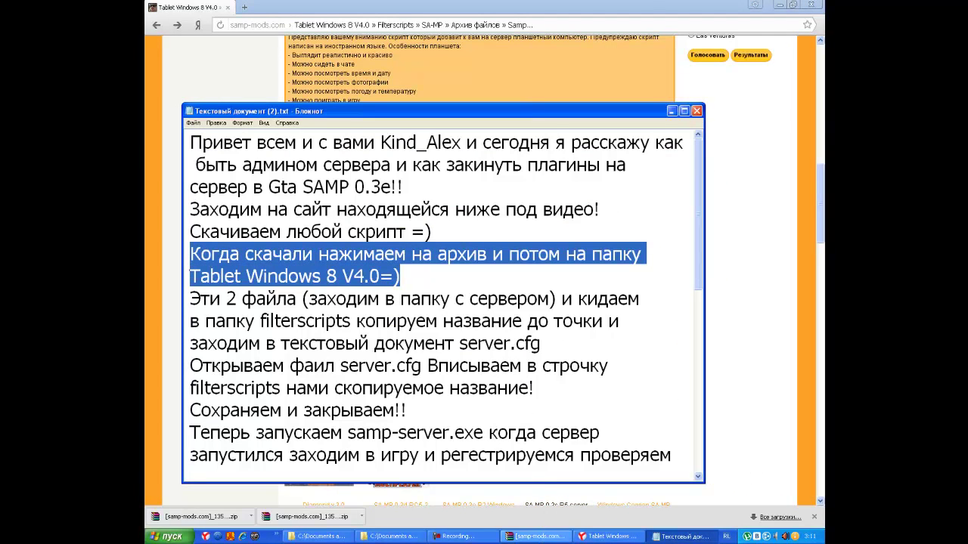
{"action": "left_click", "coordinate": [533, 536]}
{"action": "double_click", "coordinate": [348, 237]}
{"action": "double_click", "coordinate": [350, 248]}
{"action": "key", "text": "ctrl+a"}
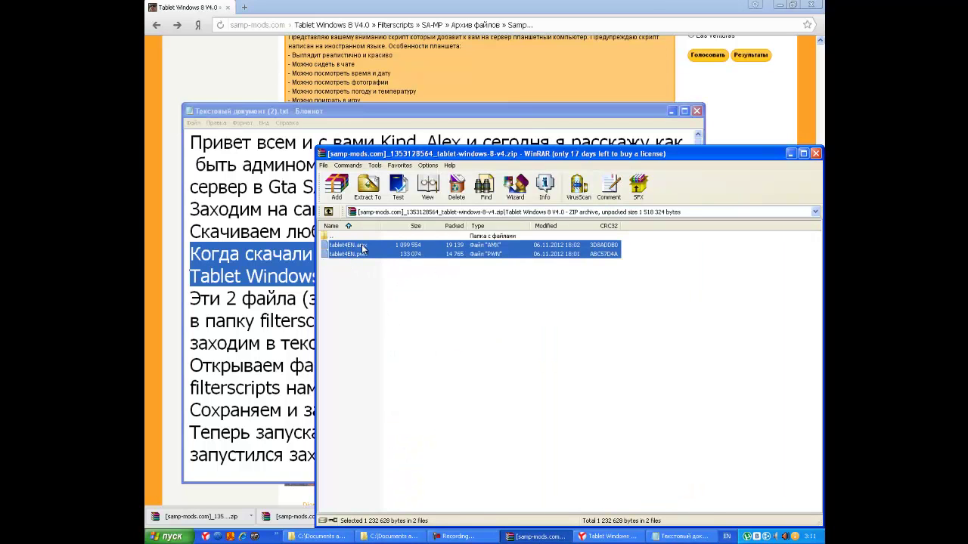
{"action": "right_click", "coordinate": [363, 247]}
{"action": "left_click", "coordinate": [345, 288]}
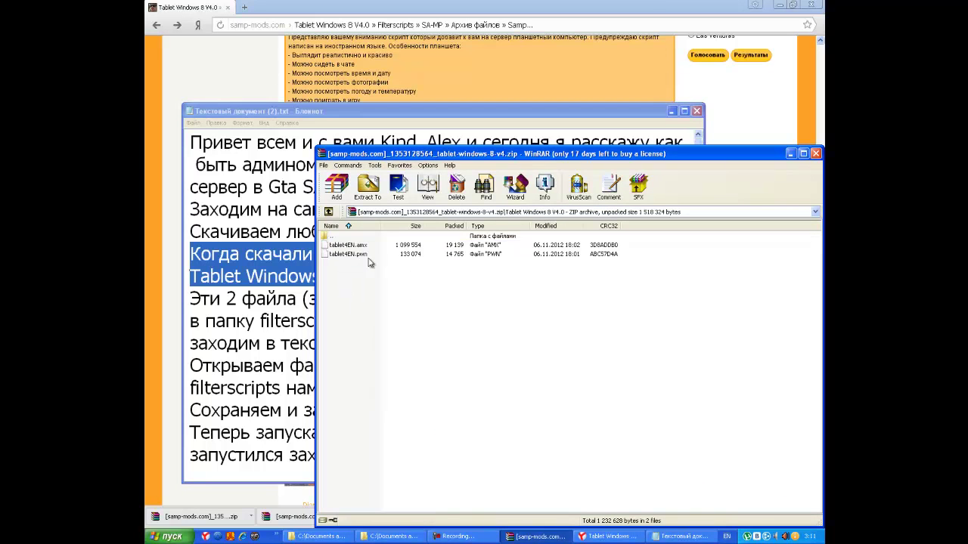
Minimize the browser and bring up the server's filterscripts folder, returning to the notes.
{"action": "left_click", "coordinate": [779, 6]}
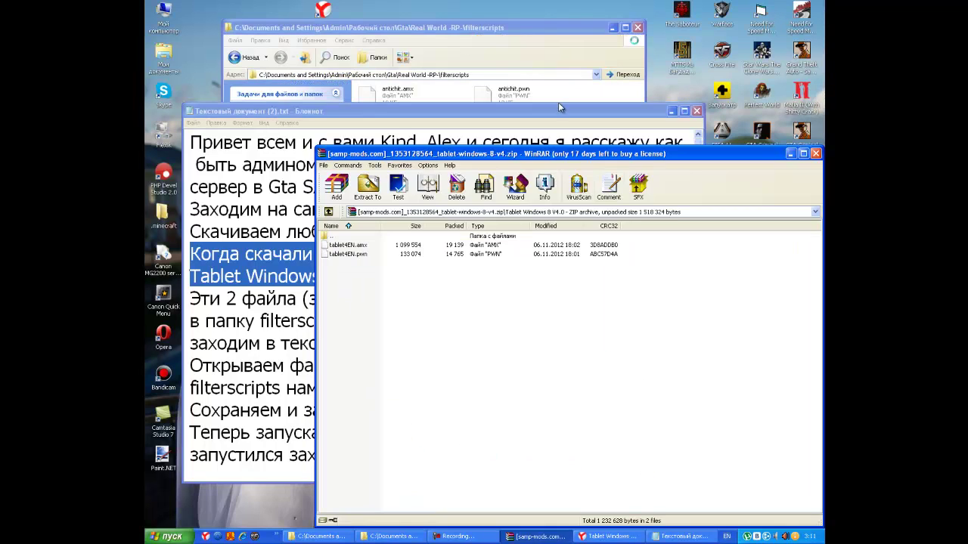
{"action": "left_click", "coordinate": [545, 40]}
{"action": "left_click", "coordinate": [609, 287]}
{"action": "left_click_drag", "start_coordinate": [536, 268], "coordinate": [580, 117]}
{"action": "left_click", "coordinate": [580, 117]}
{"action": "left_click", "coordinate": [198, 121]}
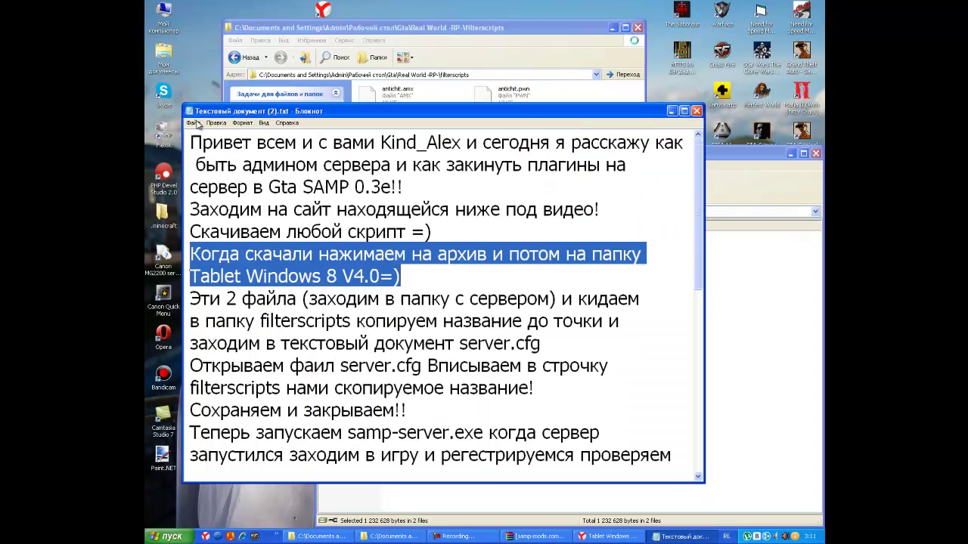
Highlight the filterscripts instruction in the notes, and select the name tablet4EN without its extension on the .pwn file in the filterscripts folder.
{"action": "left_click_drag", "start_coordinate": [190, 296], "coordinate": [542, 344]}
{"action": "left_click", "coordinate": [551, 28]}
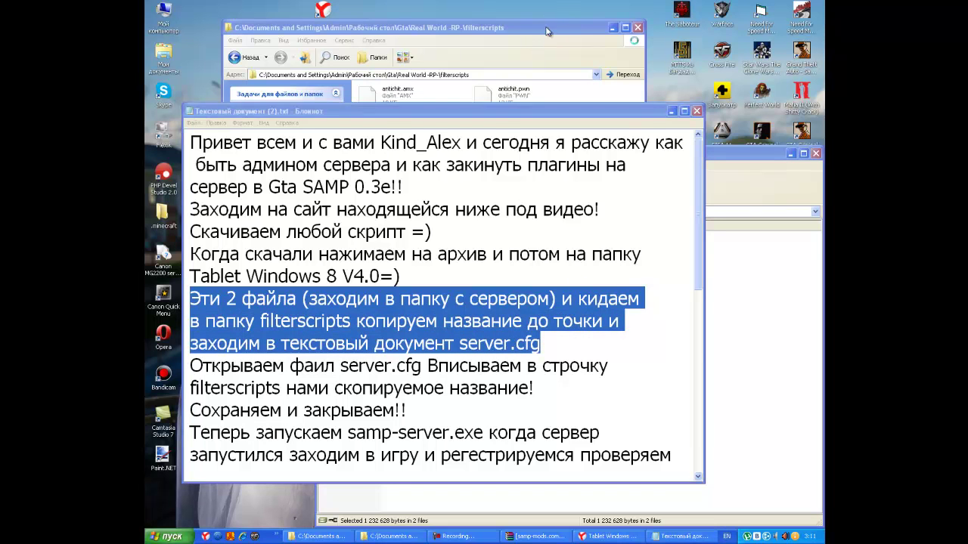
{"action": "right_click", "coordinate": [498, 217]}
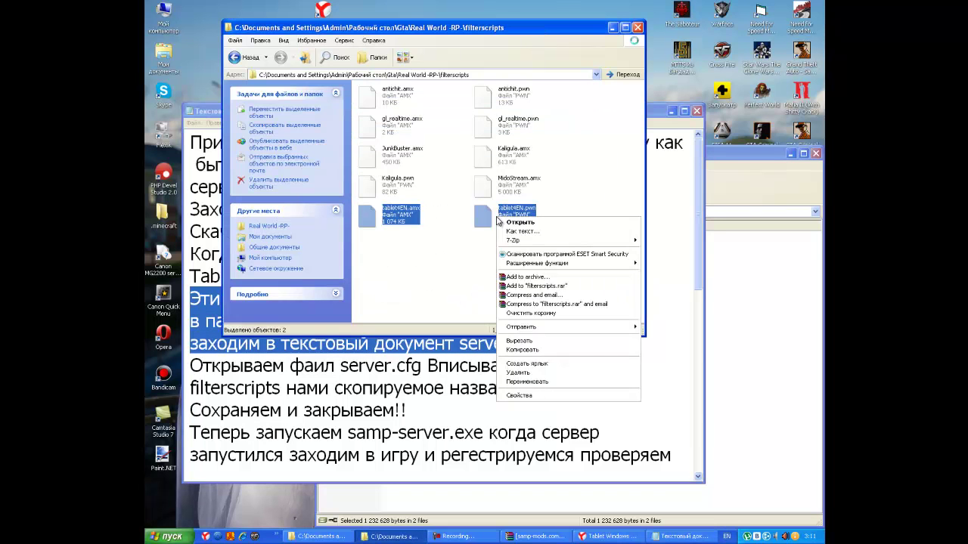
{"action": "left_click", "coordinate": [527, 382]}
{"action": "left_click_drag", "start_coordinate": [521, 217], "coordinate": [490, 217]}
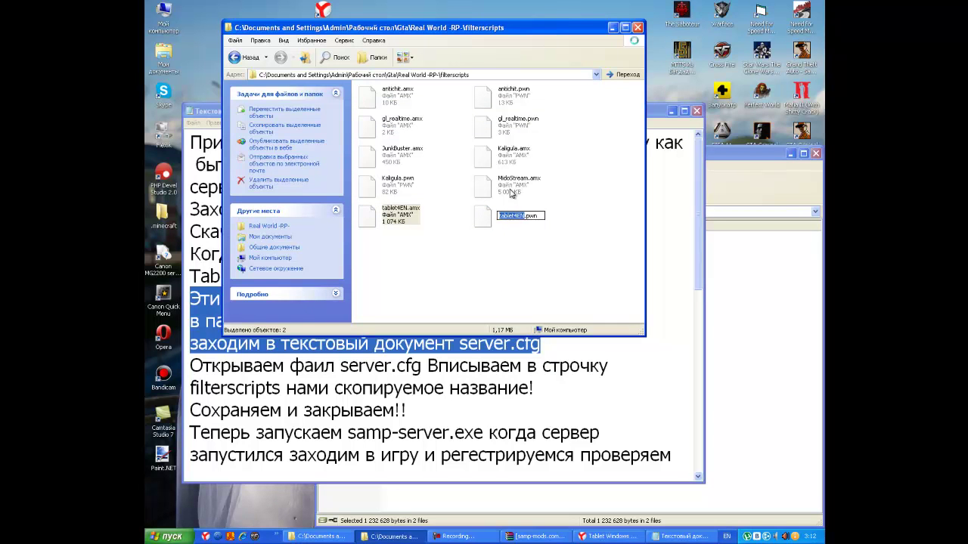
{"action": "left_click", "coordinate": [562, 272]}
Open server.cfg from the Real World -RP- folder, and highlight the instruction about editing its filterscripts line in the notes.
{"action": "left_click", "coordinate": [241, 57]}
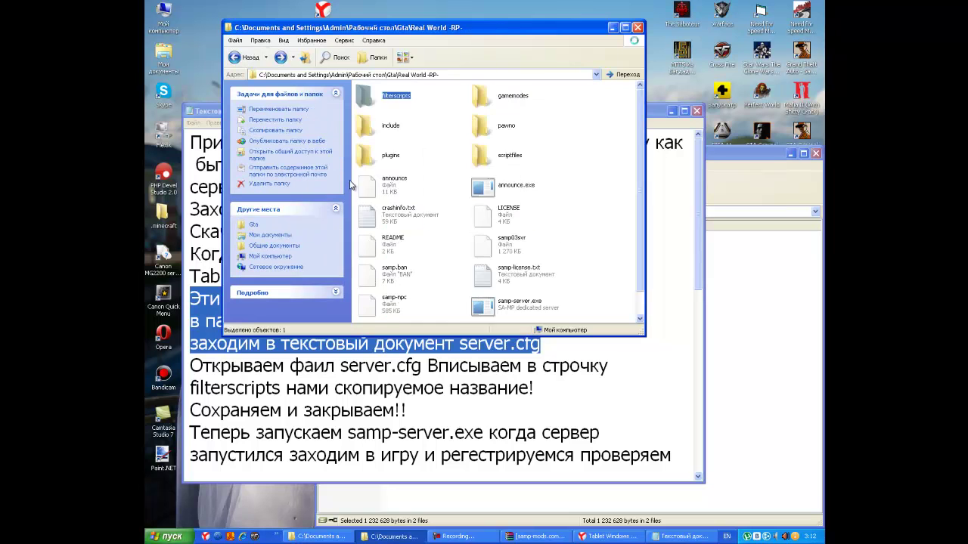
{"action": "scroll", "coordinate": [428, 304], "scroll_direction": "down", "scroll_amount": 1}
{"action": "double_click", "coordinate": [401, 304]}
{"action": "left_click", "coordinate": [513, 38]}
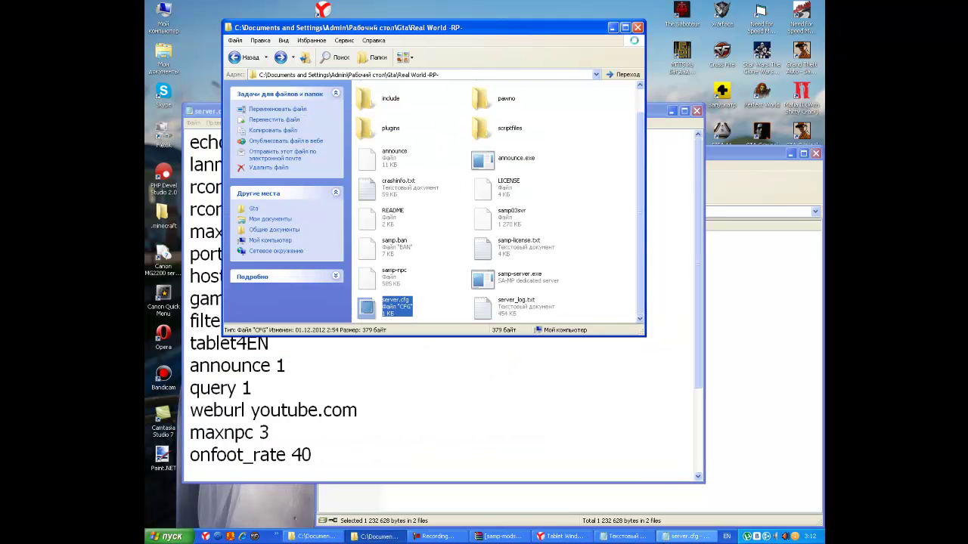
{"action": "left_click", "coordinate": [624, 536]}
{"action": "left_click_drag", "start_coordinate": [191, 366], "coordinate": [533, 388]}
{"action": "left_click", "coordinate": [500, 57]}
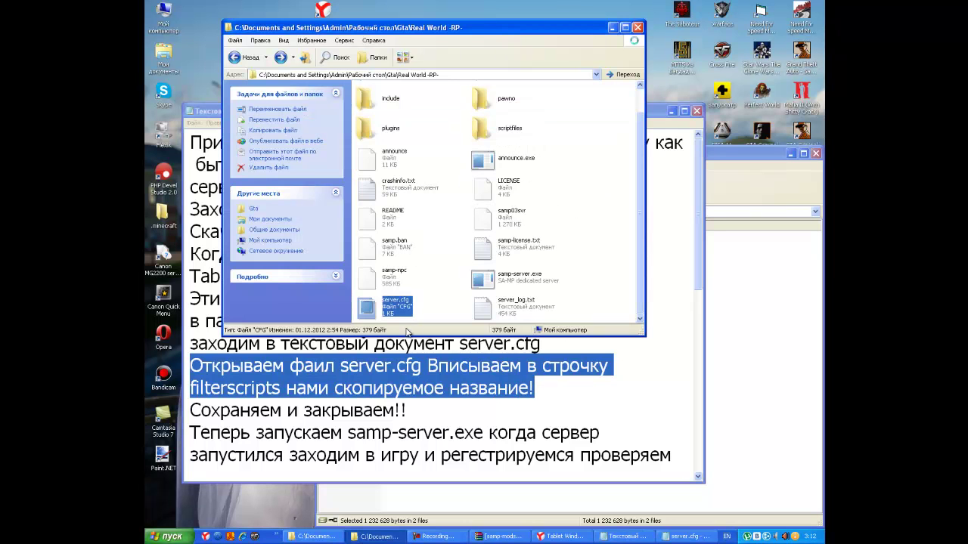
Highlight the end of the tablet4EN entry on the filterscripts line of server.cfg and close the file.
{"action": "left_click", "coordinate": [685, 536]}
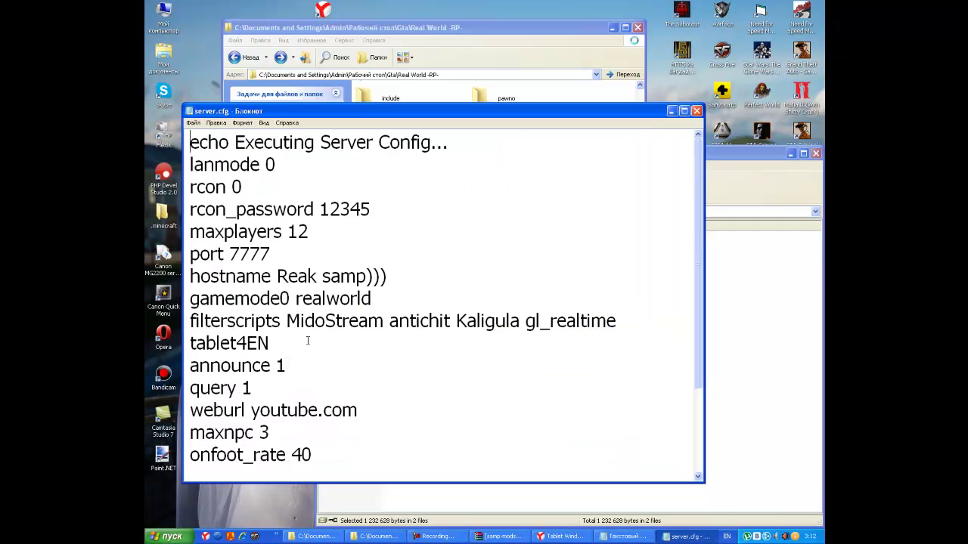
{"action": "left_click_drag", "start_coordinate": [293, 359], "coordinate": [257, 345]}
{"action": "left_click_drag", "start_coordinate": [277, 344], "coordinate": [247, 343]}
{"action": "left_click", "coordinate": [697, 110]}
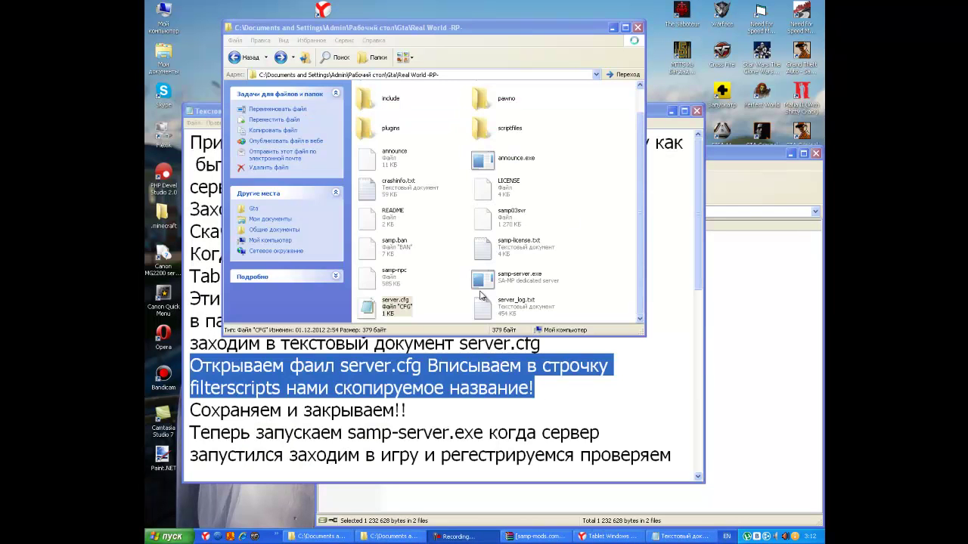
Highlight the save and launch instructions in the notes, start samp-server.exe from the server folder and minimize its console.
{"action": "left_click", "coordinate": [506, 412]}
{"action": "scroll", "coordinate": [246, 368], "scroll_direction": "down", "scroll_amount": 1}
{"action": "left_click_drag", "start_coordinate": [188, 344], "coordinate": [441, 351]}
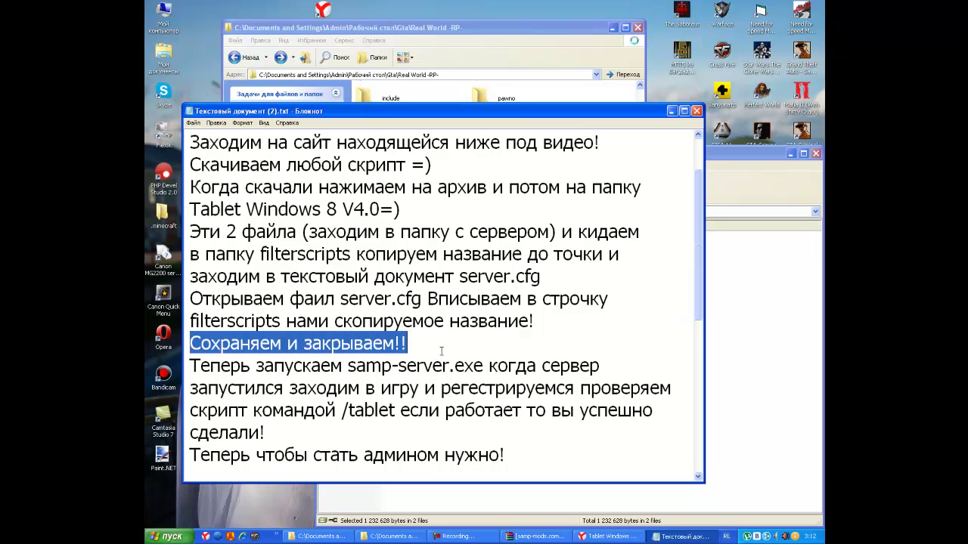
{"action": "left_click_drag", "start_coordinate": [192, 366], "coordinate": [488, 368]}
{"action": "left_click", "coordinate": [535, 95]}
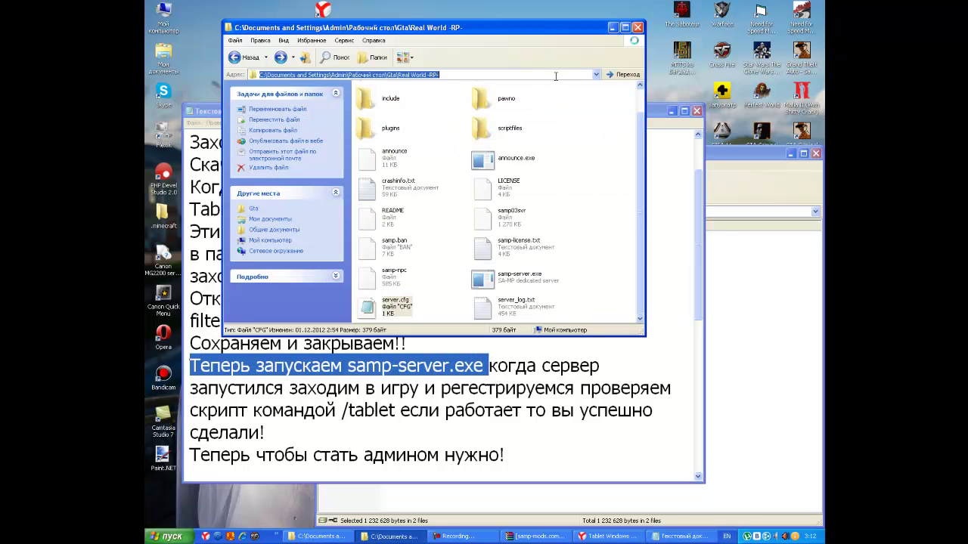
{"action": "double_click", "coordinate": [492, 282]}
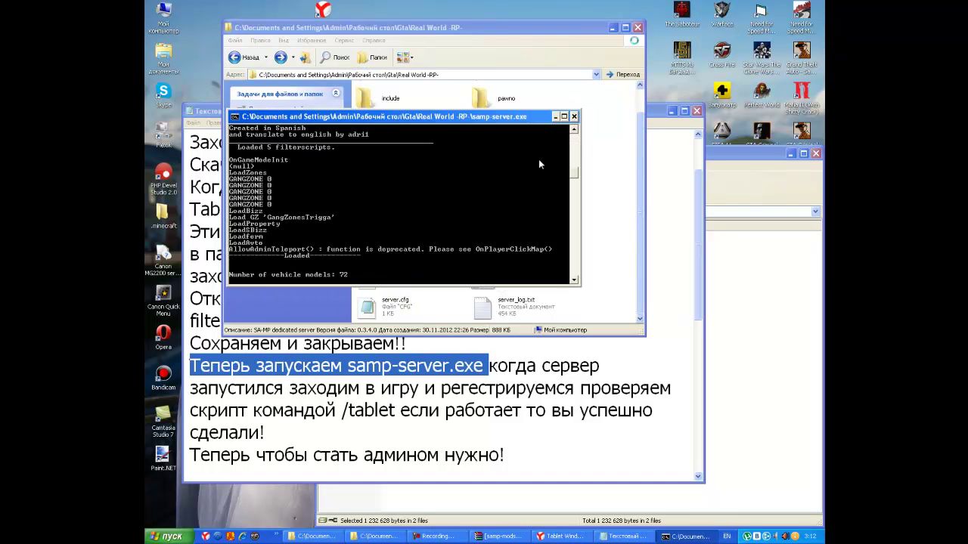
{"action": "left_click", "coordinate": [557, 117]}
Highlight the in-game registration and /tablet check instructions, and add "Просто я уже зарегестрировался=)" after "сделали!" in the notes.
{"action": "left_click", "coordinate": [638, 352]}
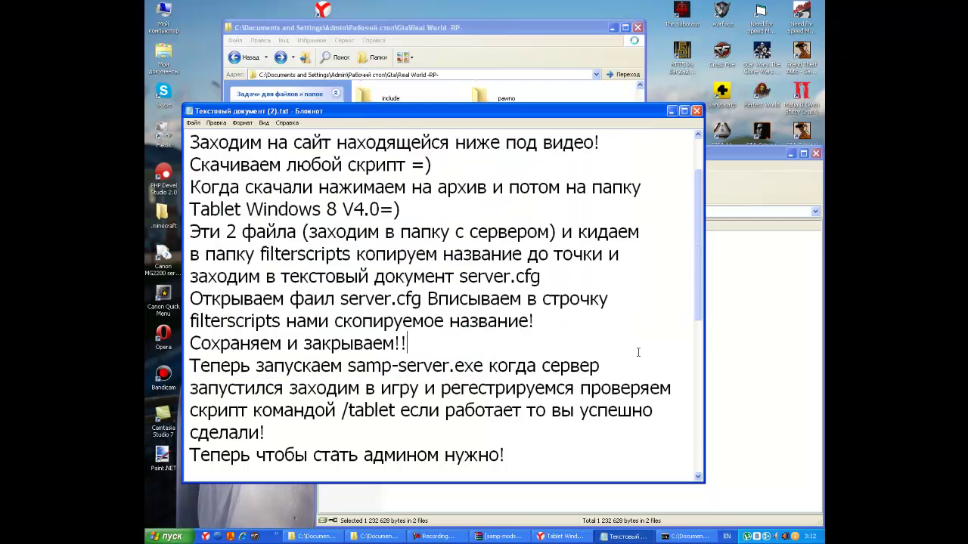
{"action": "left_click_drag", "start_coordinate": [490, 365], "coordinate": [569, 365]}
{"action": "left_click_drag", "start_coordinate": [189, 388], "coordinate": [664, 388]}
{"action": "left_click_drag", "start_coordinate": [191, 411], "coordinate": [266, 433]}
{"action": "left_click", "coordinate": [357, 451]}
{"action": "left_click", "coordinate": [320, 420]}
{"action": "type", "text": "Просто я уже зарегестрировался=)"}
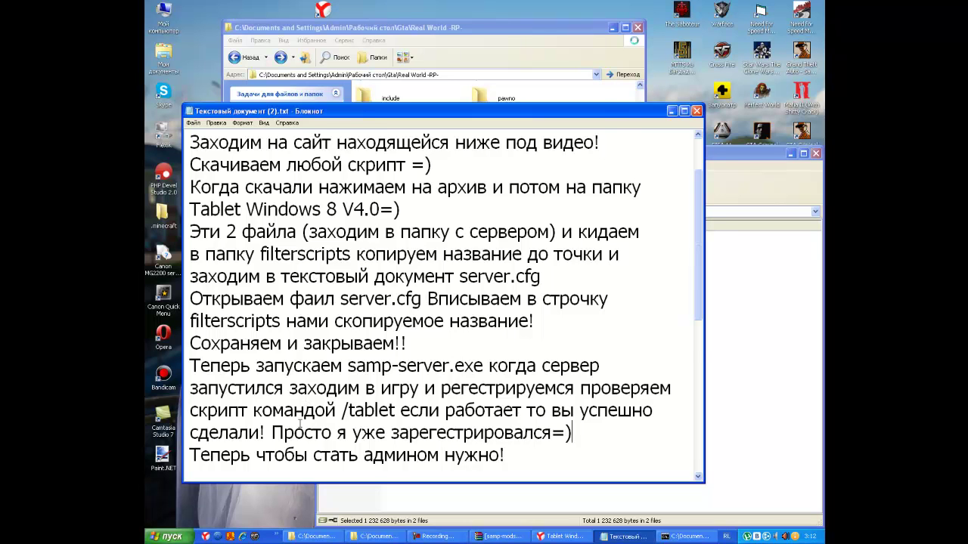
Highlight the line "Теперь чтобы стать админом нужно!" in the notes and close the running samp-server.exe console.
{"action": "scroll", "coordinate": [299, 424], "scroll_direction": "down", "scroll_amount": 1}
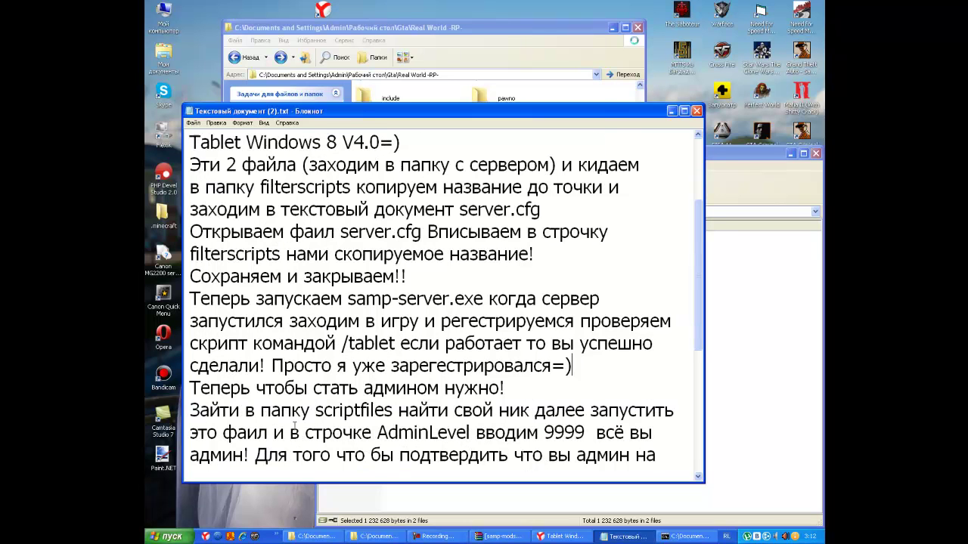
{"action": "left_click_drag", "start_coordinate": [189, 388], "coordinate": [508, 386]}
{"action": "left_click", "coordinate": [687, 536]}
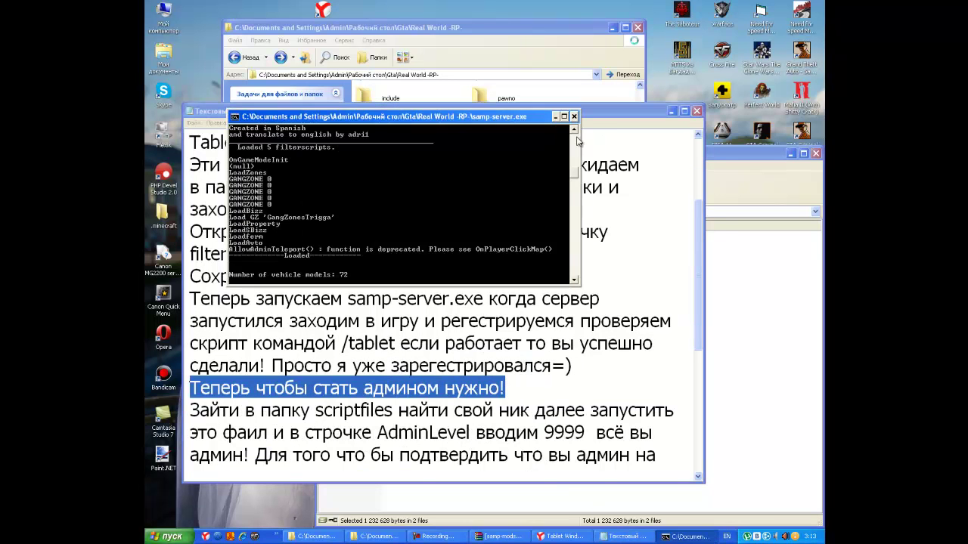
{"action": "left_click", "coordinate": [575, 114]}
Highlight the scriptfiles instruction in the notes and open the scriptfiles folder inside Real World -RP-.
{"action": "left_click_drag", "start_coordinate": [188, 412], "coordinate": [393, 411]}
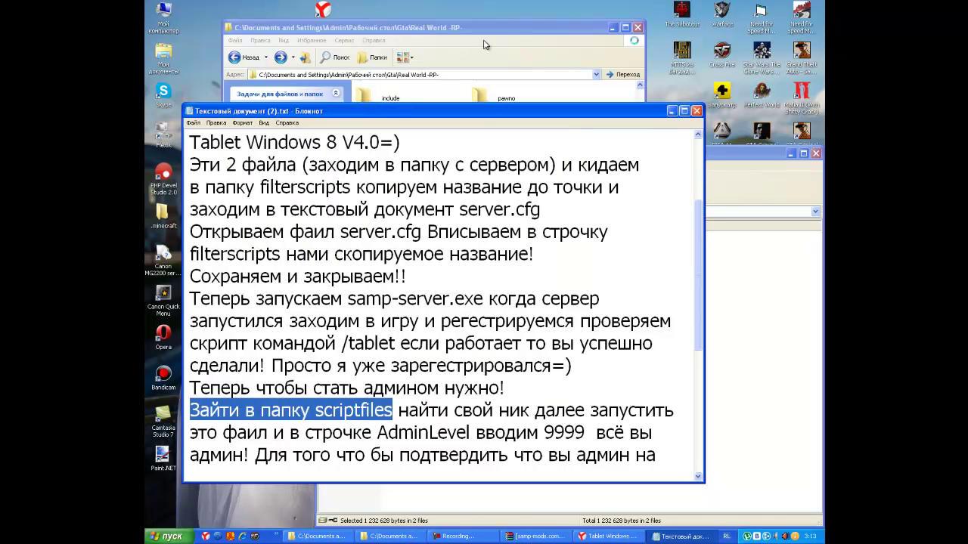
{"action": "left_click", "coordinate": [512, 29]}
{"action": "scroll", "coordinate": [401, 142], "scroll_direction": "up", "scroll_amount": 1}
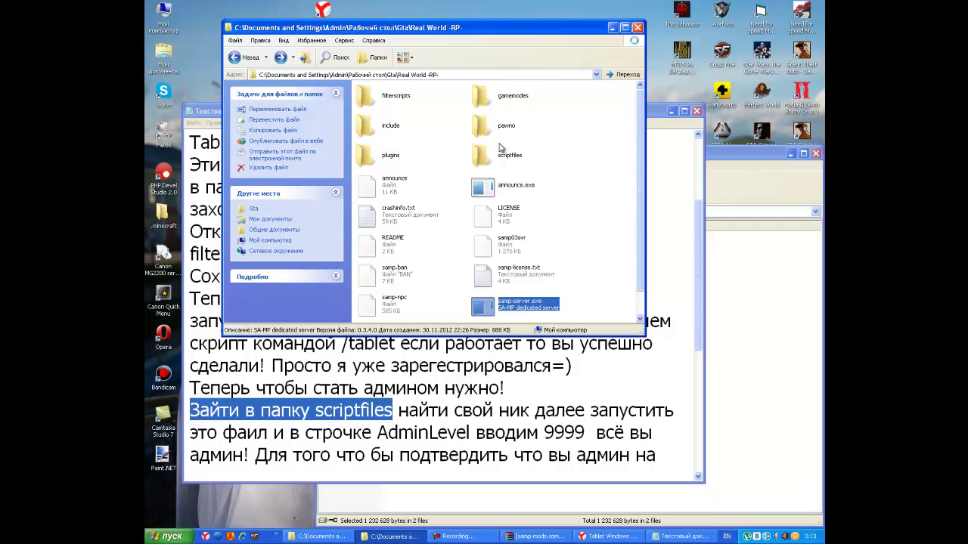
{"action": "double_click", "coordinate": [501, 153]}
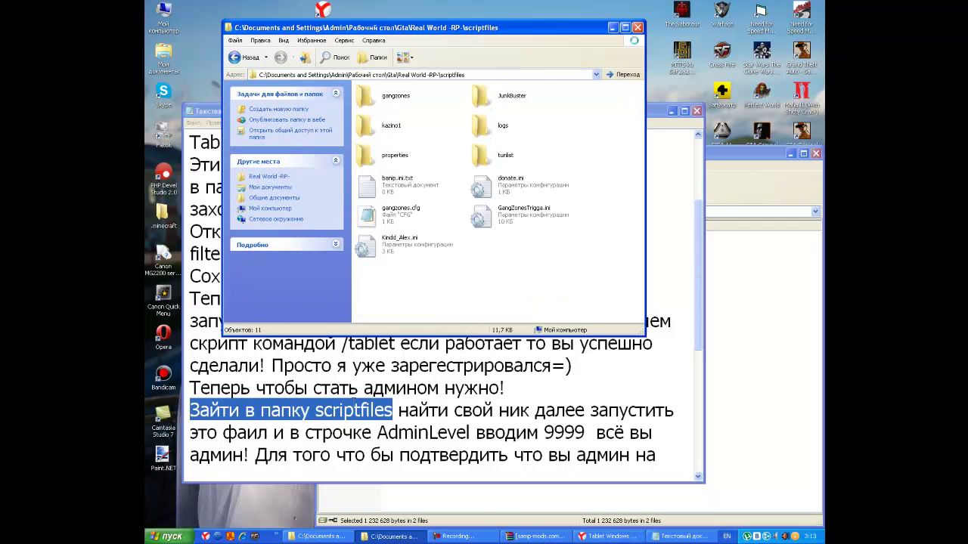
Open the player's .ini file in scriptfiles, and highlight the instructions about finding the nickname and entering AdminLevel 9999 in the notes.
{"action": "left_click_drag", "start_coordinate": [398, 411], "coordinate": [530, 411]}
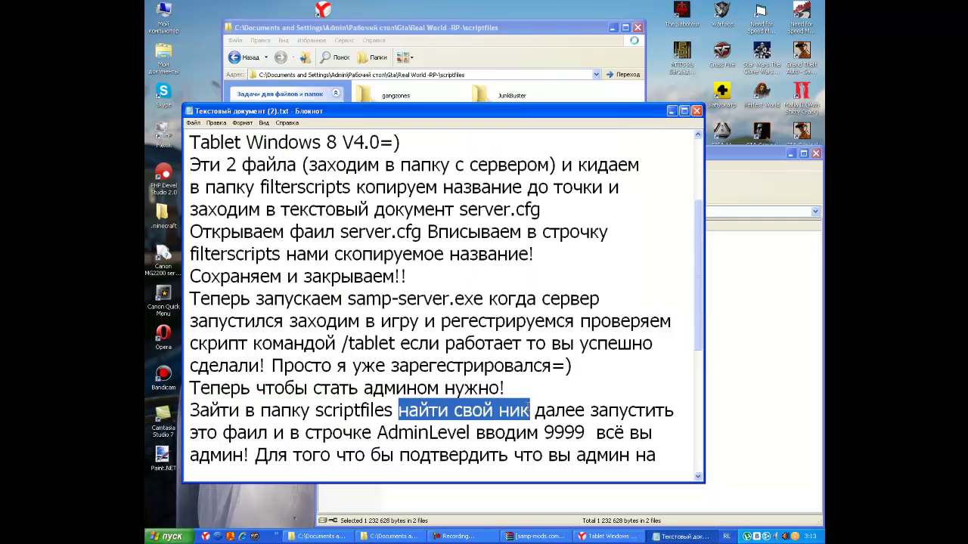
{"action": "left_click", "coordinate": [552, 38]}
{"action": "double_click", "coordinate": [399, 245]}
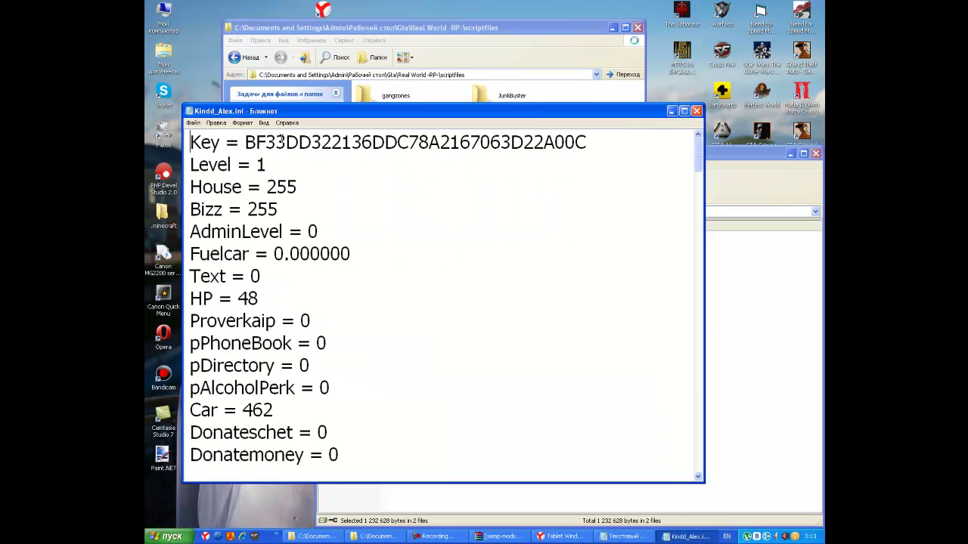
{"action": "left_click", "coordinate": [624, 537]}
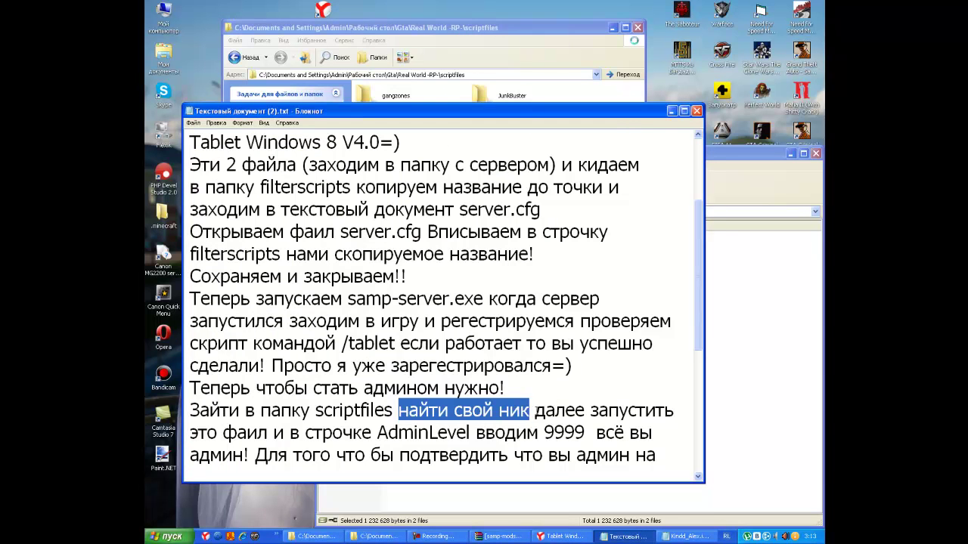
{"action": "left_click_drag", "start_coordinate": [534, 410], "coordinate": [682, 409]}
{"action": "left_click_drag", "start_coordinate": [190, 433], "coordinate": [589, 441]}
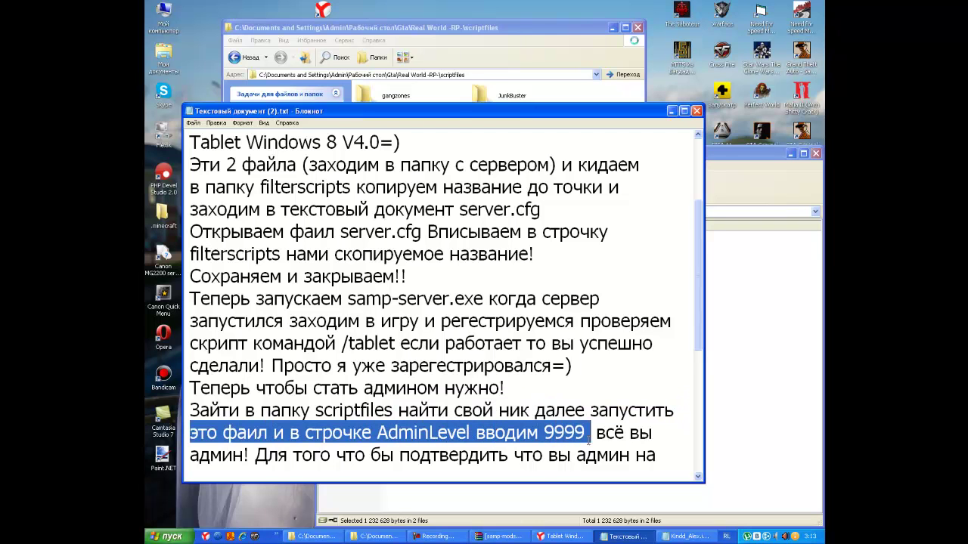
Set AdminLevel to 9999 in the player's .ini file, and close it with the changes saved.
{"action": "left_click", "coordinate": [527, 54]}
{"action": "double_click", "coordinate": [408, 246]}
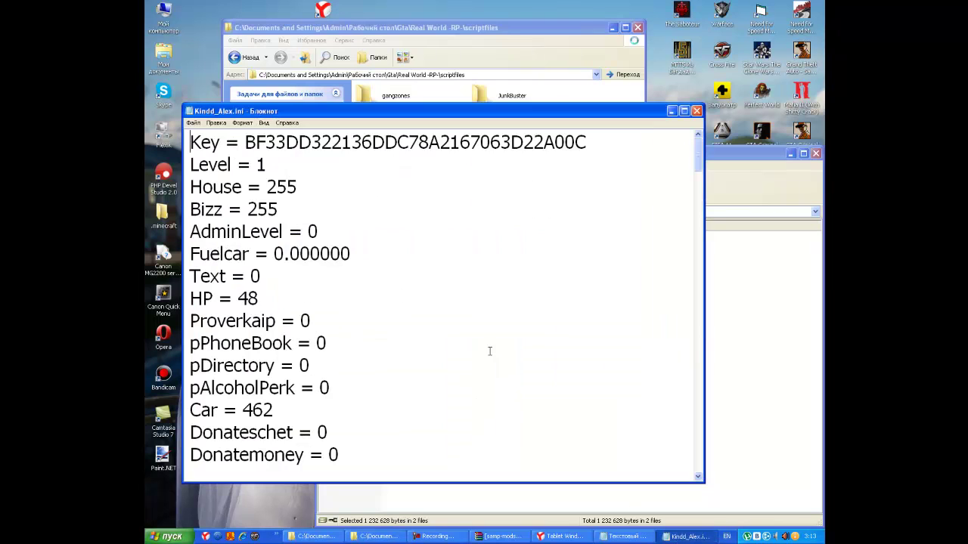
{"action": "left_click_drag", "start_coordinate": [318, 232], "coordinate": [307, 231]}
{"action": "type", "text": "9999"}
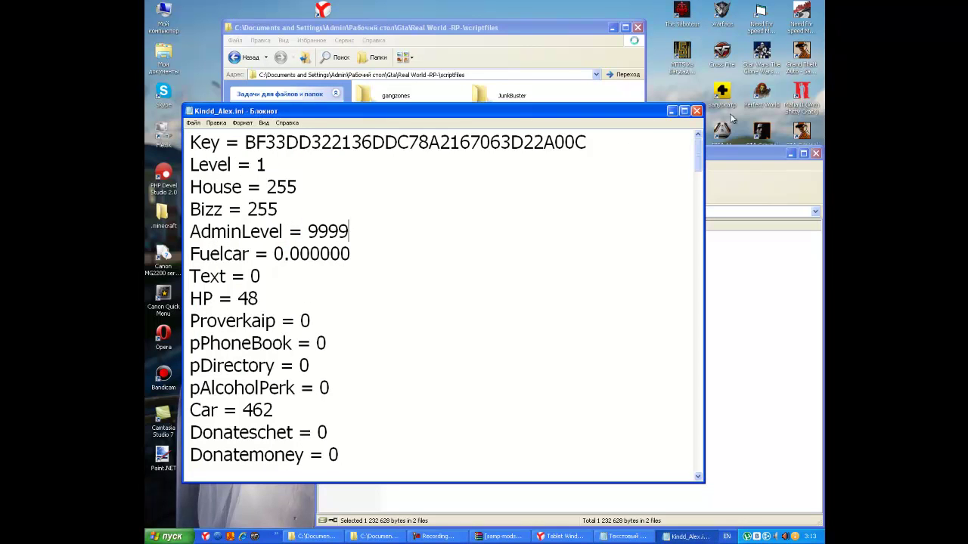
{"action": "left_click", "coordinate": [696, 111]}
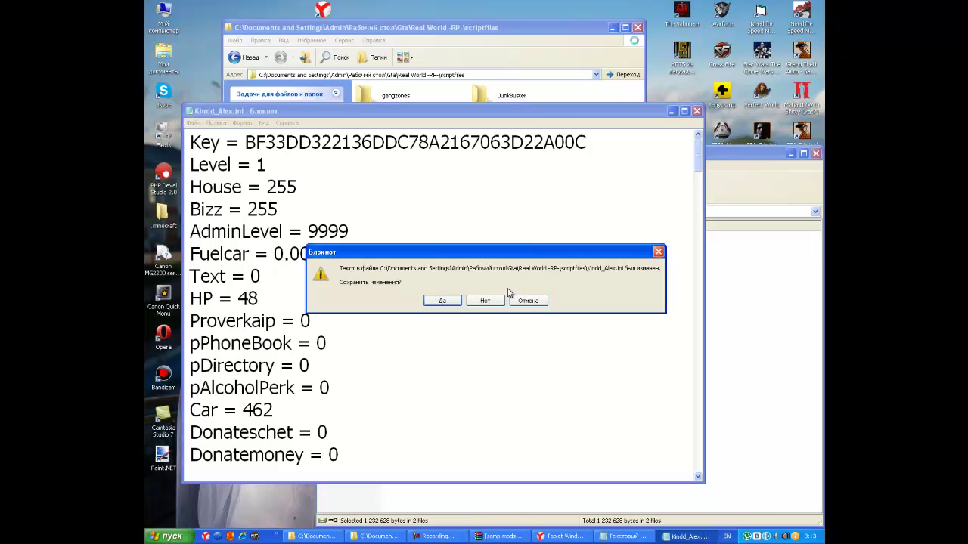
{"action": "left_click", "coordinate": [442, 301]}
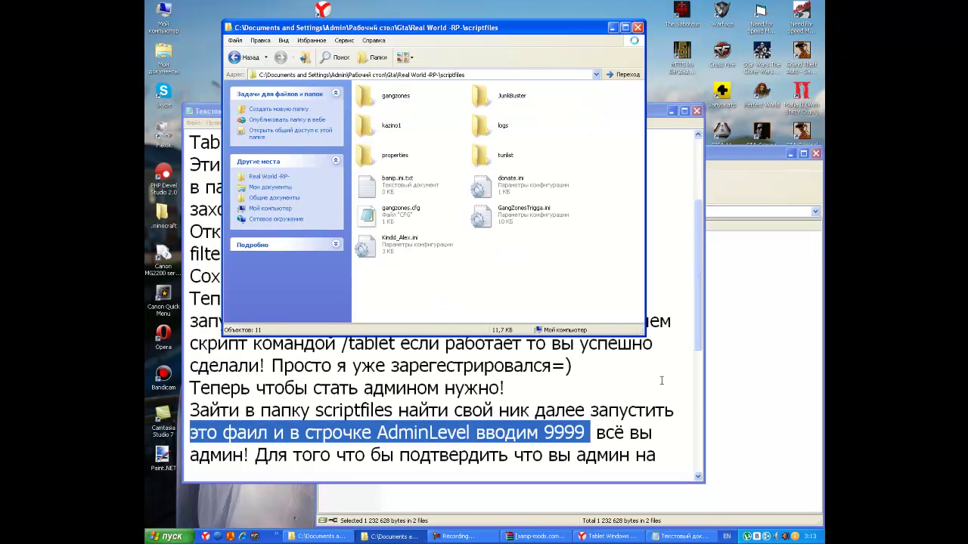
Highlight the lines in the notes about confirming admin status on the server with the rcon password from the first video.
{"action": "left_click", "coordinate": [661, 387]}
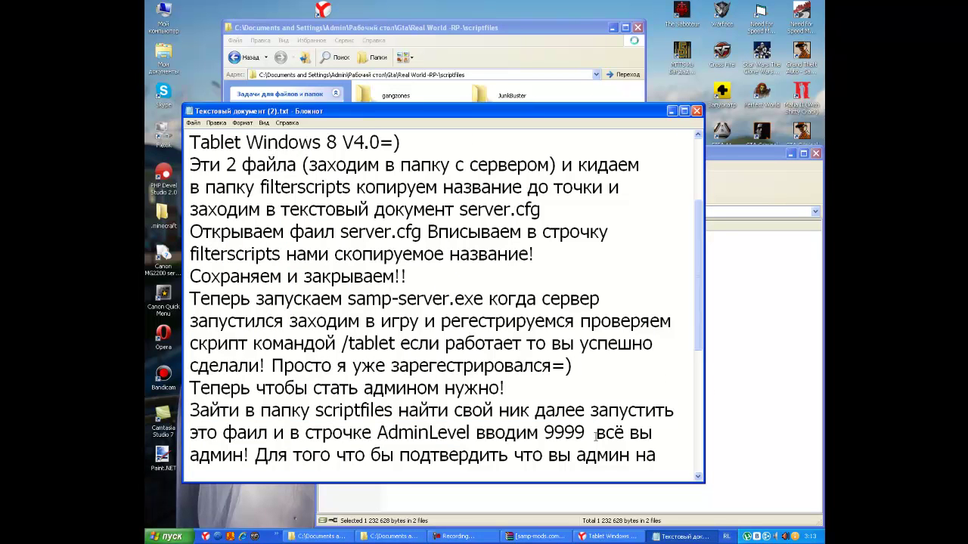
{"action": "left_click_drag", "start_coordinate": [596, 437], "coordinate": [690, 429]}
{"action": "left_click_drag", "start_coordinate": [182, 456], "coordinate": [297, 455]}
{"action": "scroll", "coordinate": [273, 446], "scroll_direction": "down", "scroll_amount": 2}
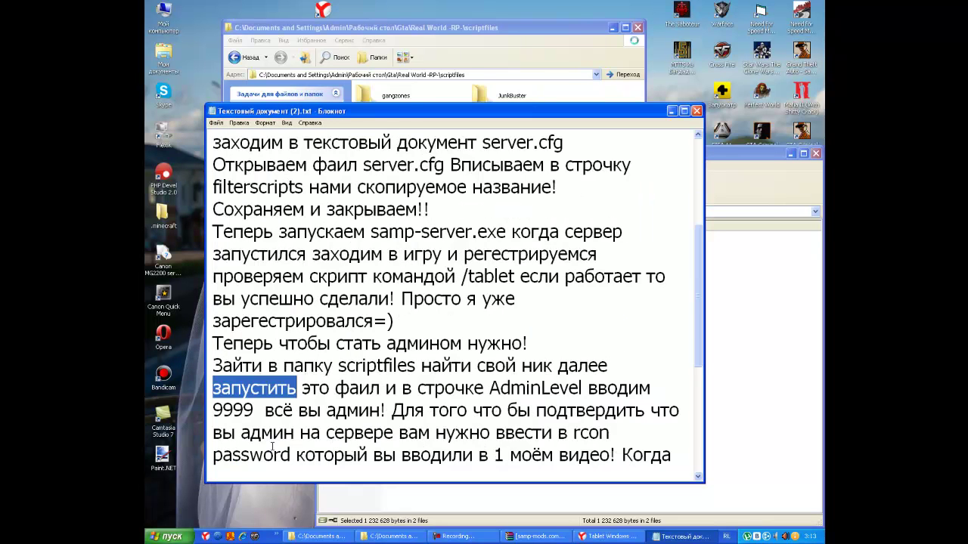
{"action": "left_click_drag", "start_coordinate": [311, 366], "coordinate": [495, 366]}
{"action": "left_click_drag", "start_coordinate": [391, 344], "coordinate": [670, 343]}
{"action": "left_click_drag", "start_coordinate": [213, 367], "coordinate": [599, 367]}
{"action": "left_click_drag", "start_coordinate": [213, 388], "coordinate": [617, 388]}
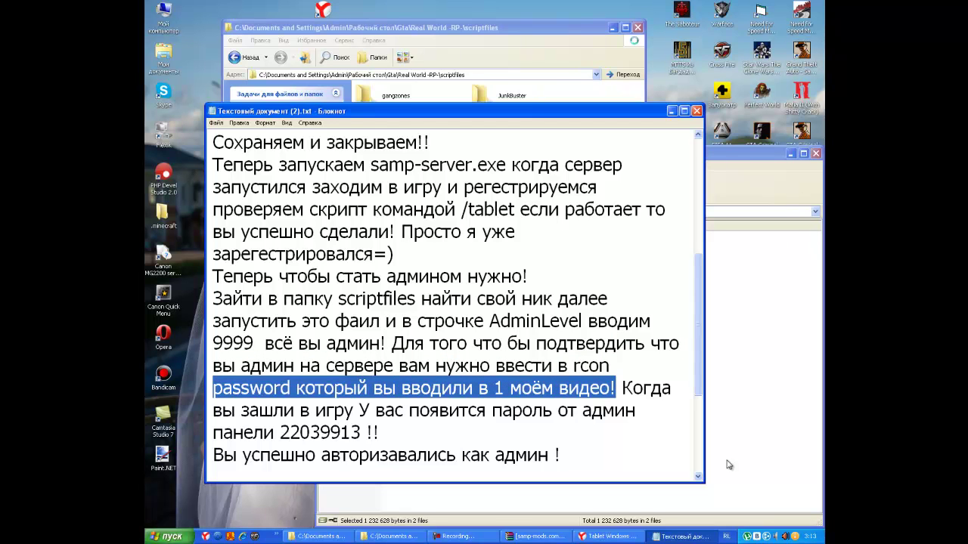
Launch the San Andreas Multiplayer client and open the connection properties of the Reak samp))) server.
{"action": "left_click", "coordinate": [791, 153]}
{"action": "double_click", "coordinate": [798, 256]}
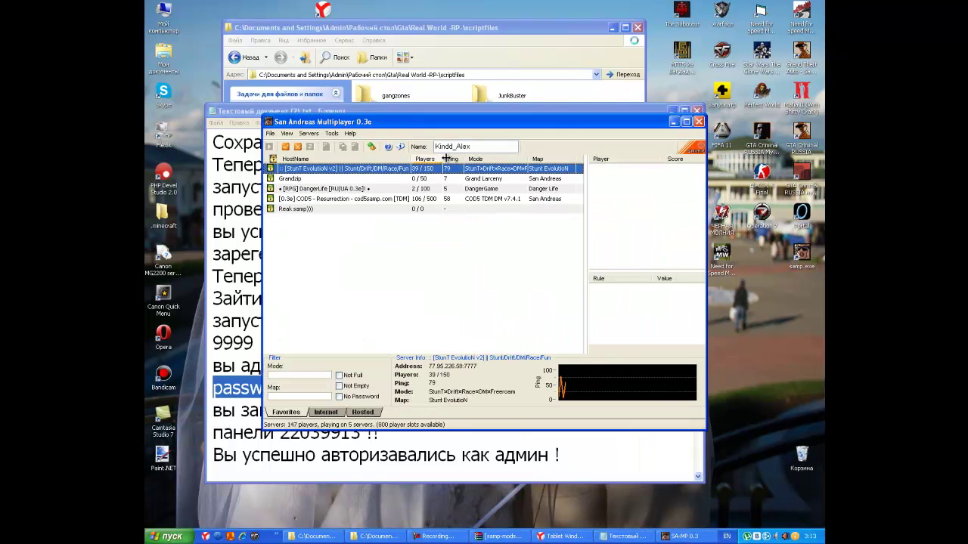
{"action": "double_click", "coordinate": [310, 210]}
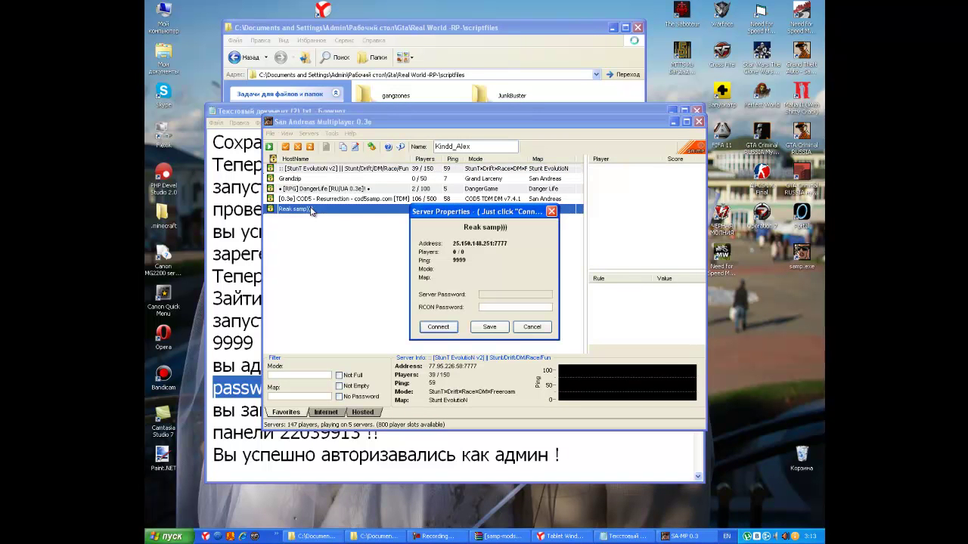
Open server.cfg in the Real World -RP- folder to check the rcon_password line, and close it.
{"action": "left_click", "coordinate": [552, 47]}
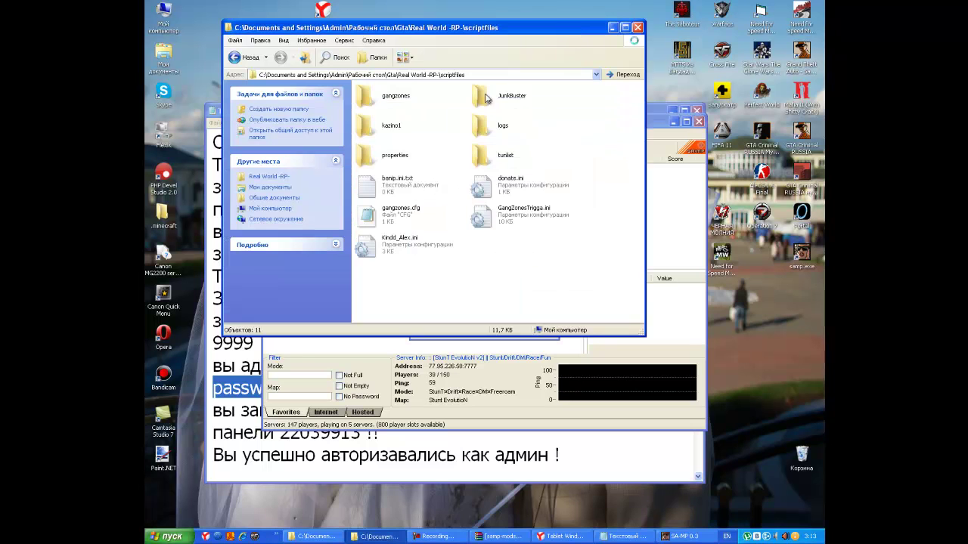
{"action": "left_click", "coordinate": [246, 56]}
{"action": "scroll", "coordinate": [434, 287], "scroll_direction": "down", "scroll_amount": 1}
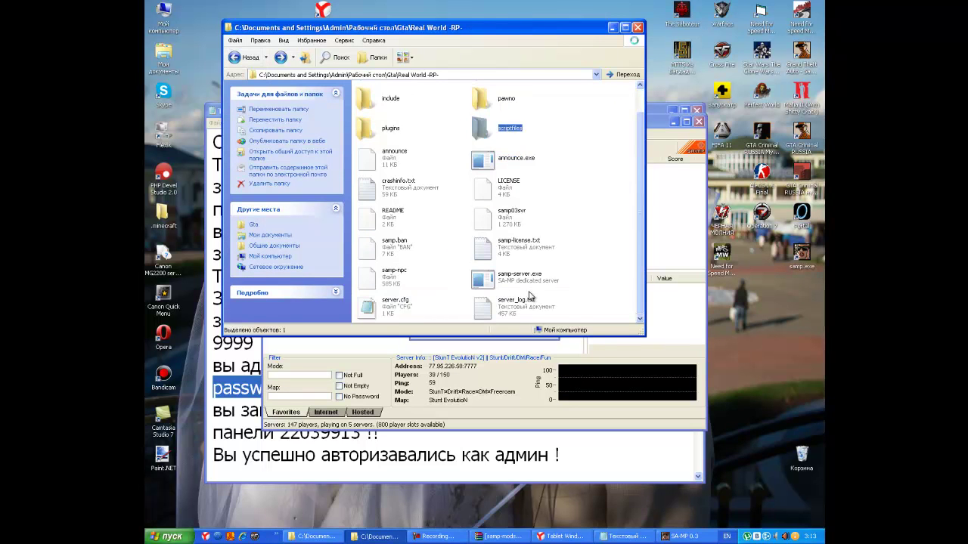
{"action": "double_click", "coordinate": [397, 303]}
{"action": "left_click_drag", "start_coordinate": [371, 209], "coordinate": [240, 212]}
{"action": "left_click", "coordinate": [378, 210]}
{"action": "left_click", "coordinate": [683, 110]}
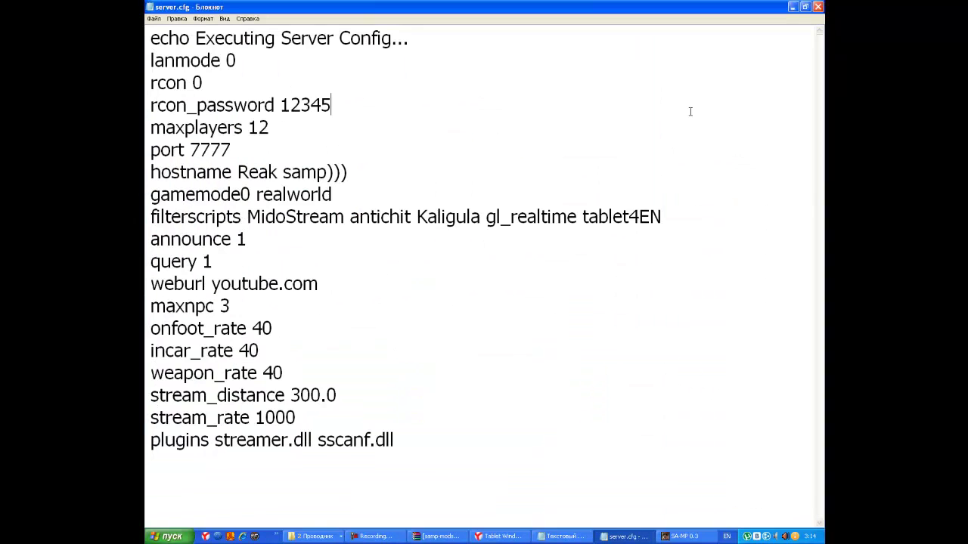
{"action": "left_click", "coordinate": [816, 7]}
{"action": "left_click", "coordinate": [672, 536]}
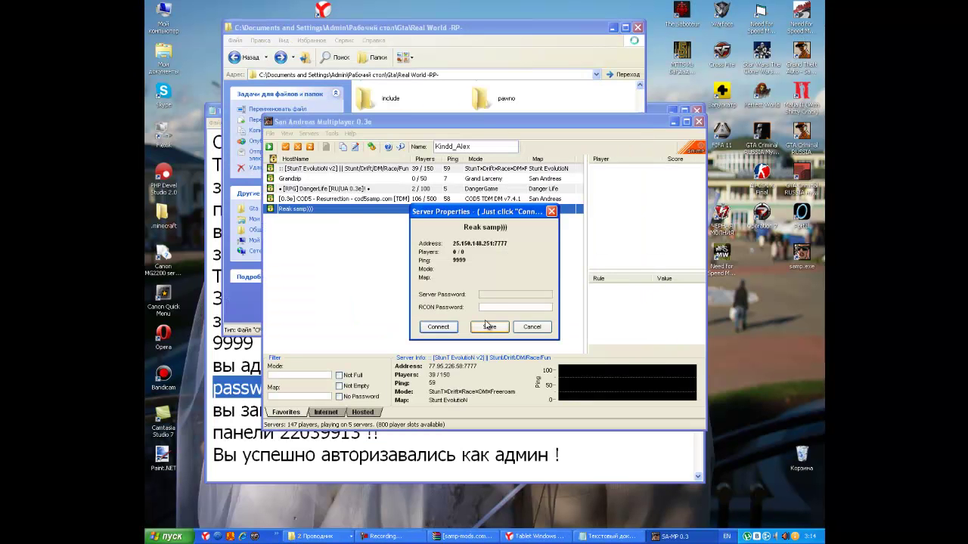
Start samp-server.exe from the Real World -RP- folder and minimize the folder window.
{"action": "left_click", "coordinate": [559, 97]}
{"action": "left_click", "coordinate": [511, 281]}
{"action": "double_click", "coordinate": [512, 282]}
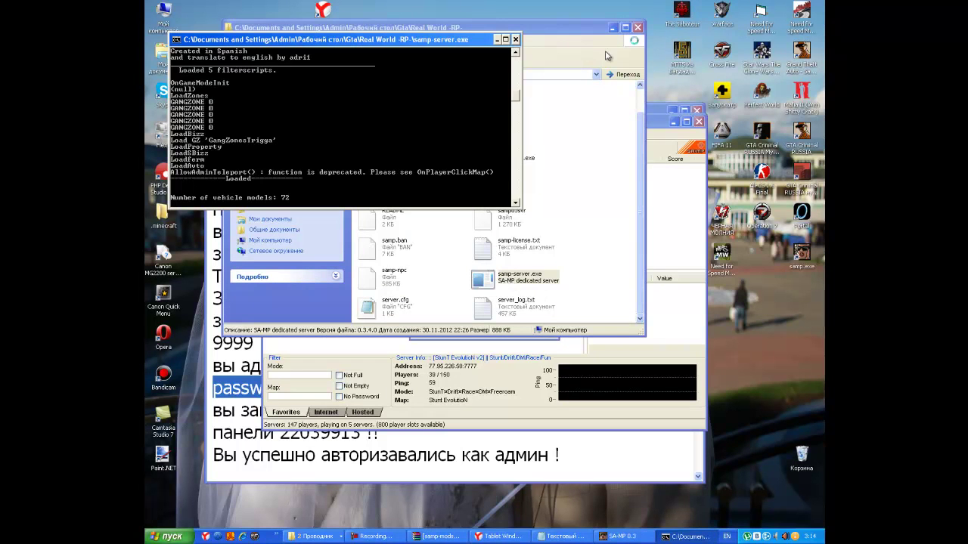
{"action": "left_click", "coordinate": [613, 28]}
Connect to the Reak samp))) server with the RCON password and log in to the game with the account password.
{"action": "left_click", "coordinate": [510, 306]}
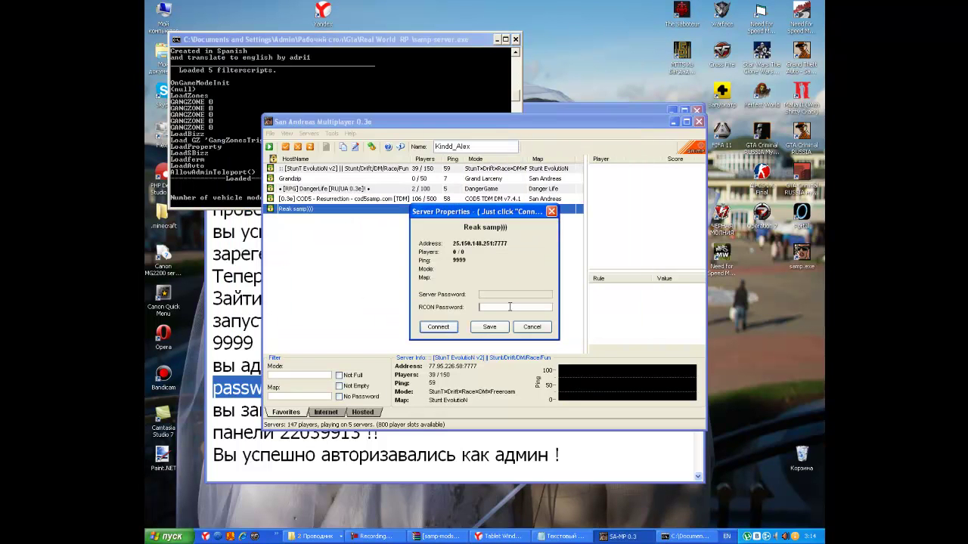
{"action": "left_click", "coordinate": [452, 327]}
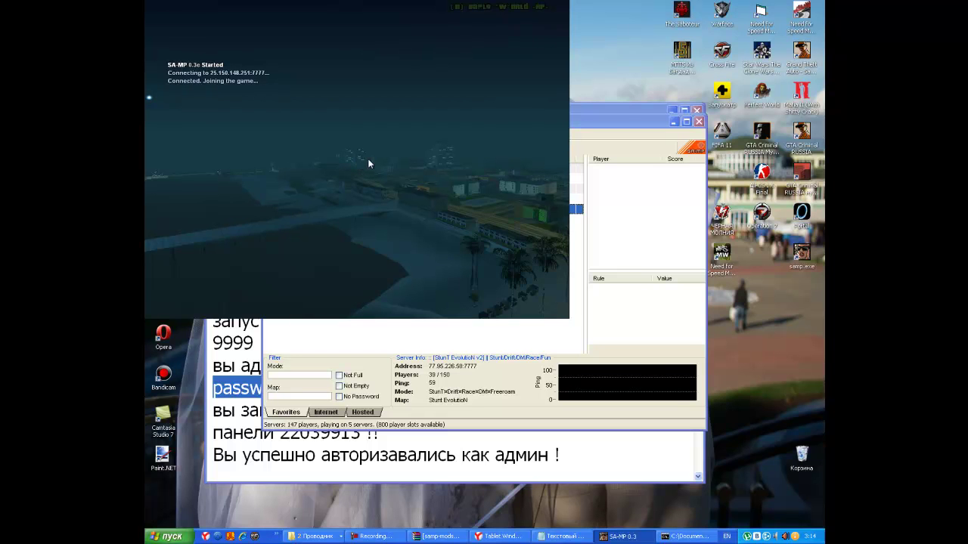
{"action": "type", "text": "••"}
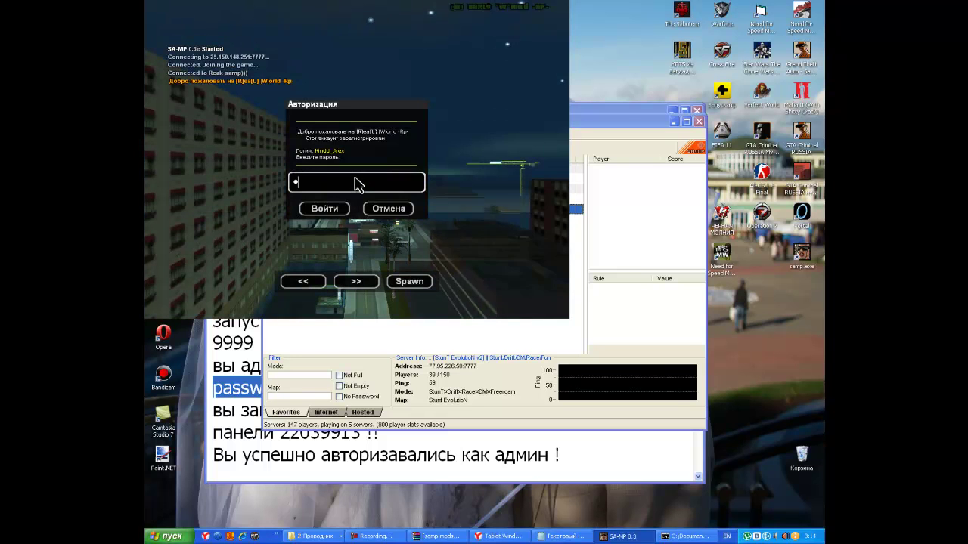
{"action": "type", "text": "••••••"}
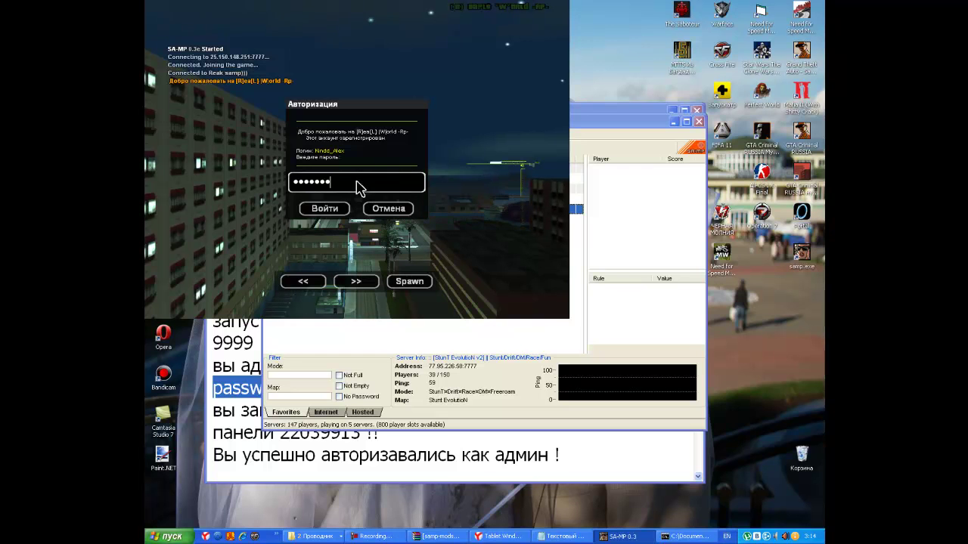
{"action": "left_click", "coordinate": [331, 210]}
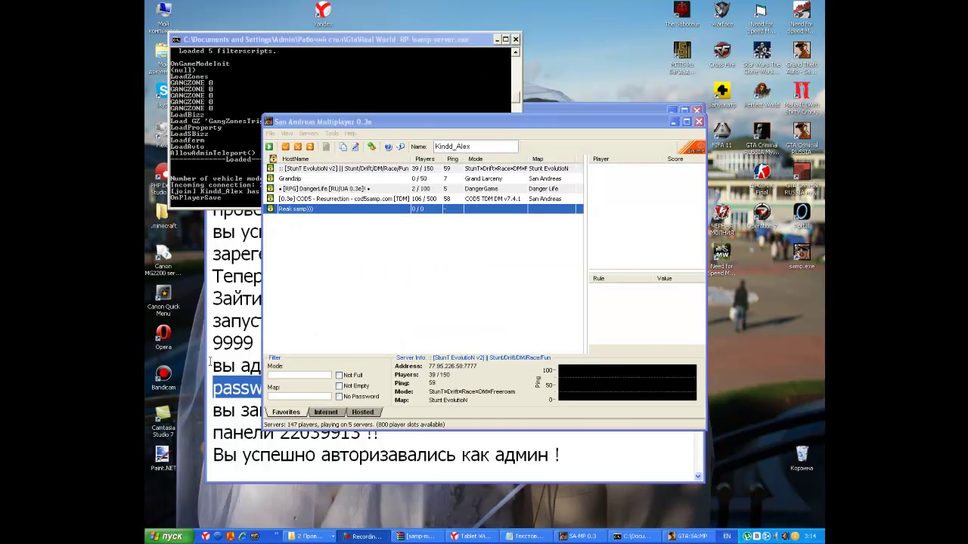
Copy the admin panel password from the notes and submit it in the game's admin authorization.
{"action": "left_click", "coordinate": [467, 439]}
{"action": "left_click_drag", "start_coordinate": [361, 409], "coordinate": [636, 411]}
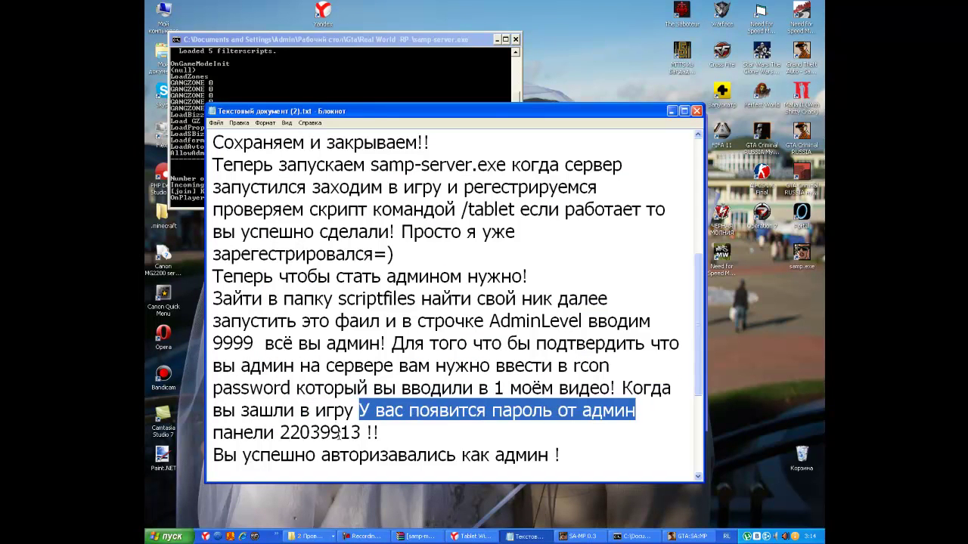
{"action": "left_click_drag", "start_coordinate": [361, 432], "coordinate": [280, 433]}
{"action": "key", "text": "ctrl+c"}
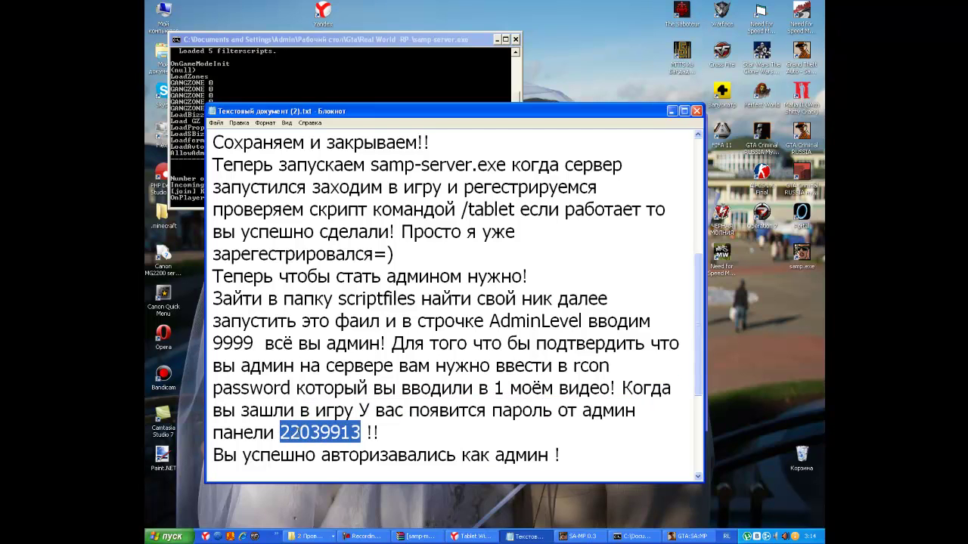
{"action": "right_click", "coordinate": [298, 432]}
{"action": "left_click", "coordinate": [323, 462]}
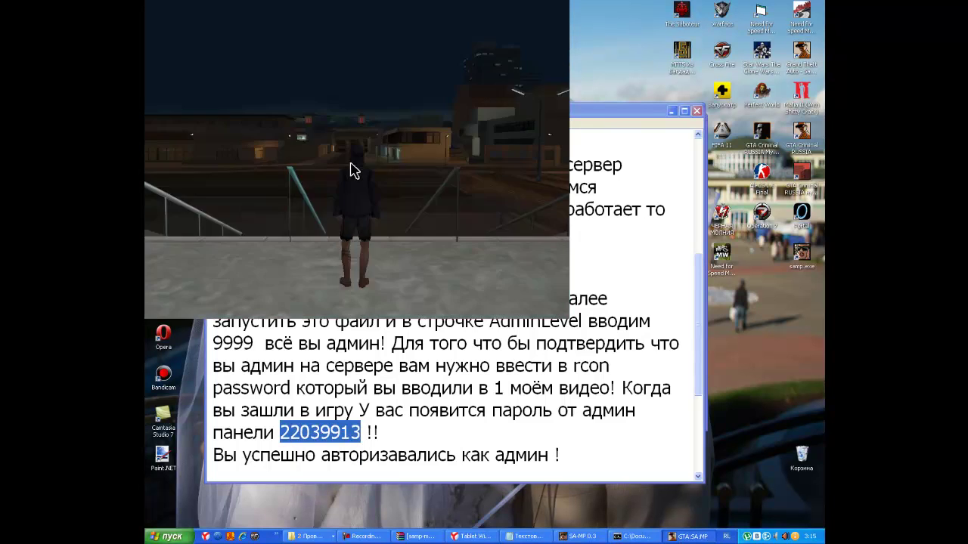
{"action": "key", "text": "ctrl+v"}
{"action": "left_click", "coordinate": [325, 186]}
Walk the character down the steps and post the chat message "вводим плагин".
{"action": "key", "text": "w"}
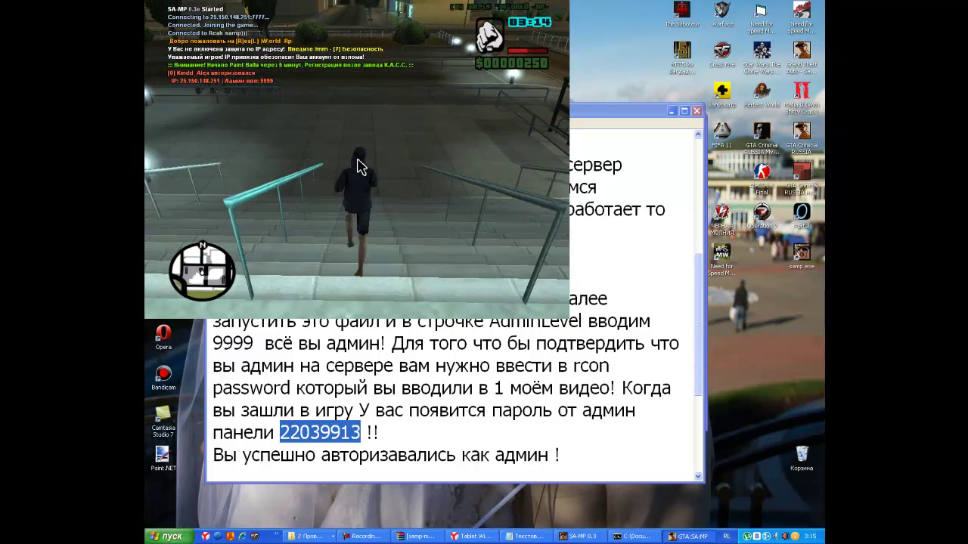
{"action": "key", "text": "t"}
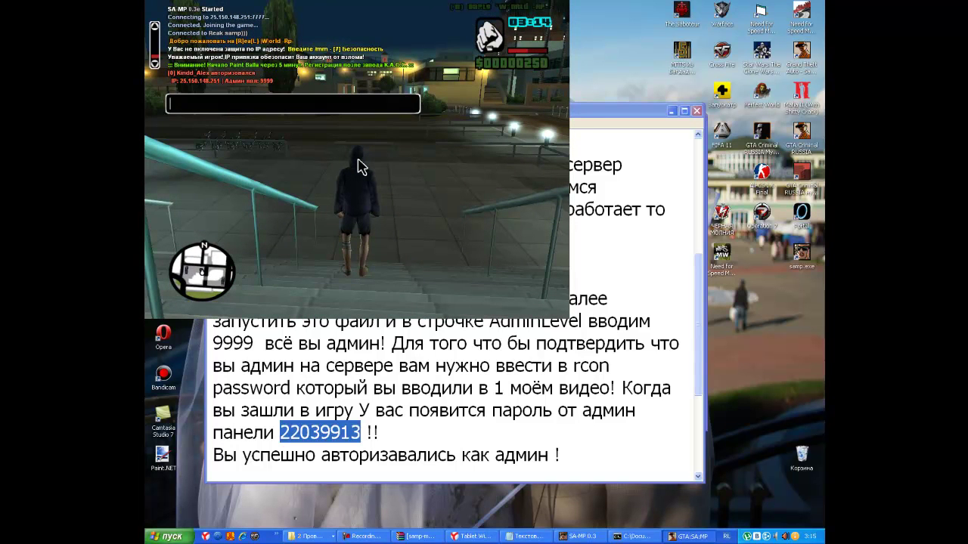
{"action": "type", "text": "d"}
{"action": "key", "text": "BackSpace"}
{"action": "type", "text": "в"}
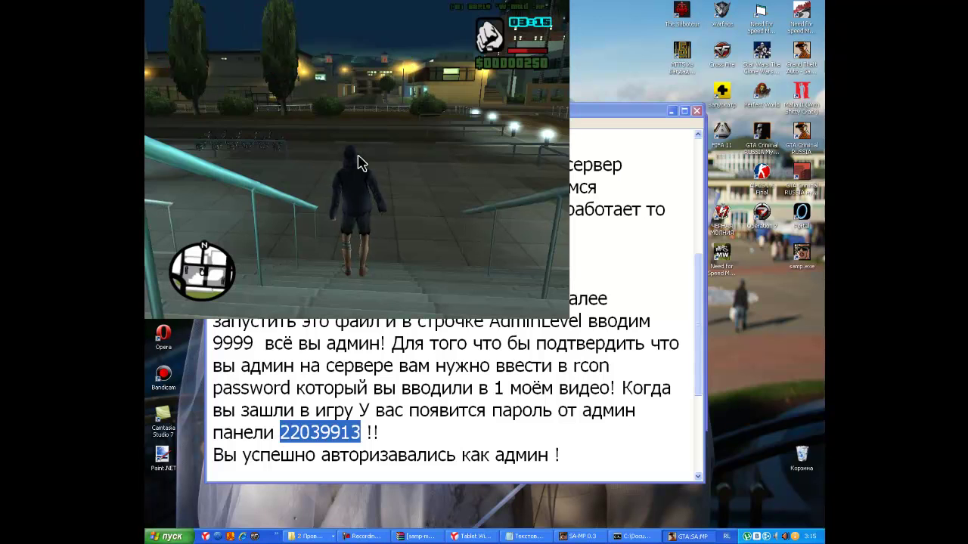
Walk the character forward, open the tablet with the /tablet chat command, and power it on.
{"action": "key", "text": "w"}
{"action": "key", "text": "shift"}
{"action": "key", "text": "F6"}
{"action": "type", "text": "/tablet"}
{"action": "key", "text": "Return"}
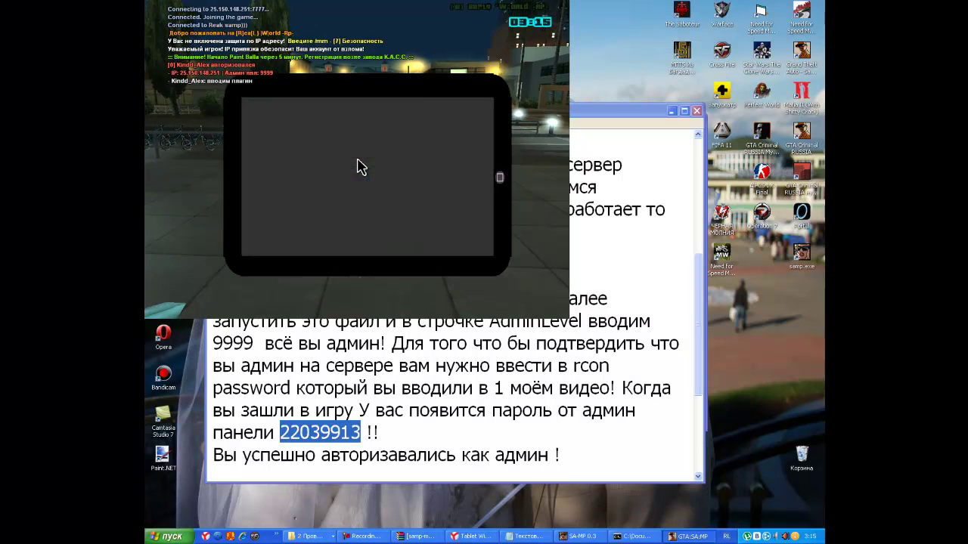
{"action": "left_click", "coordinate": [499, 188]}
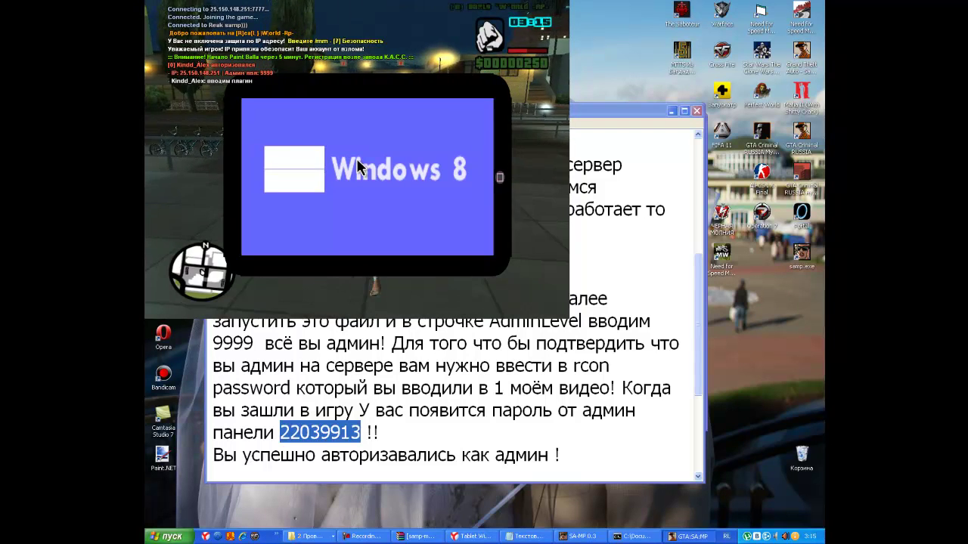
Post the chat message "команда работает!!!".
{"action": "key", "text": "F6"}
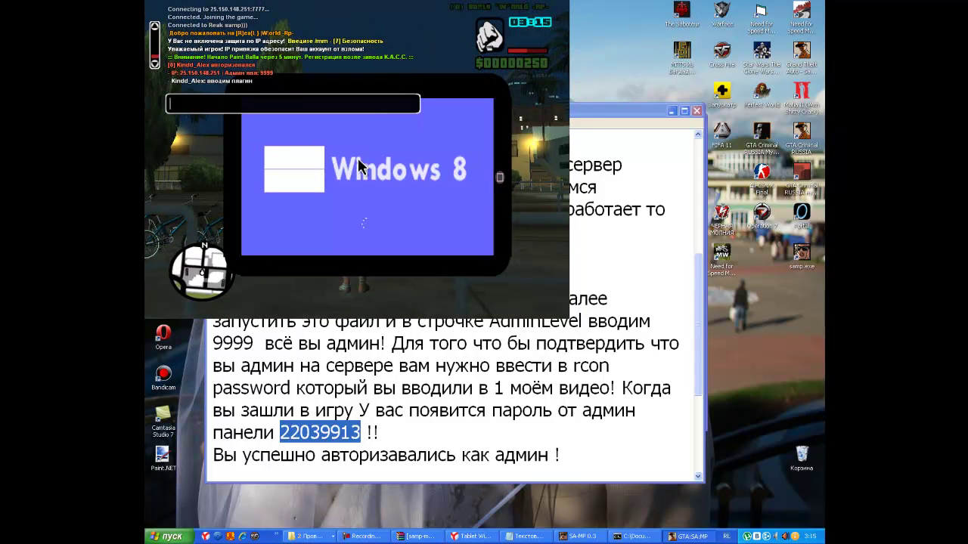
{"action": "type", "text": "команд"}
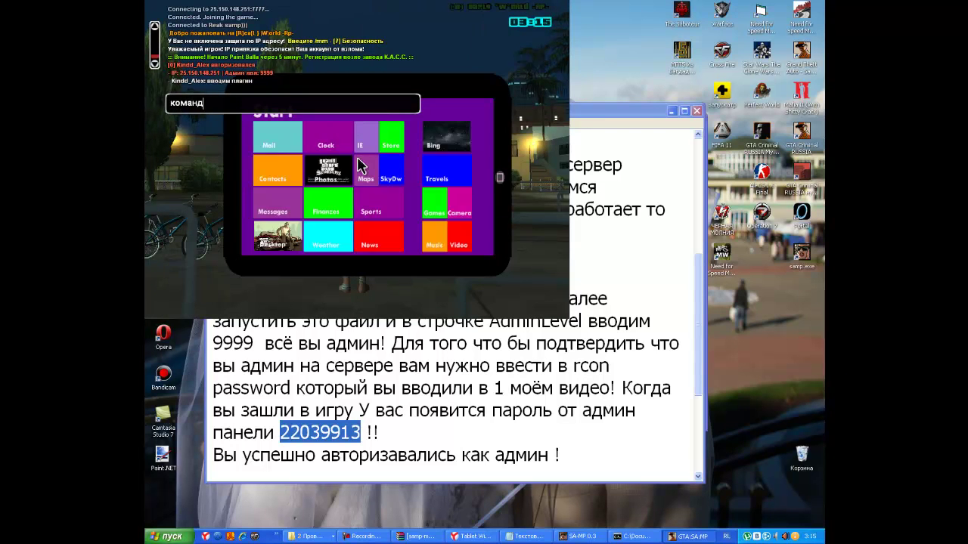
{"action": "type", "text": "а работает!!!"}
{"action": "key", "text": "Return"}
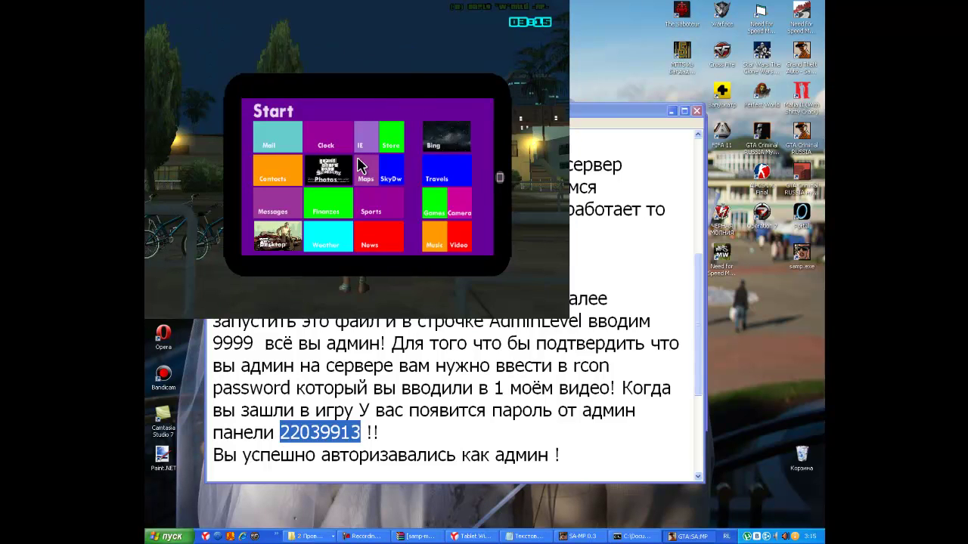
View the tablet's Maps app and close it, and view the Desktop before returning to Start.
{"action": "left_click", "coordinate": [366, 182]}
{"action": "left_click", "coordinate": [484, 110]}
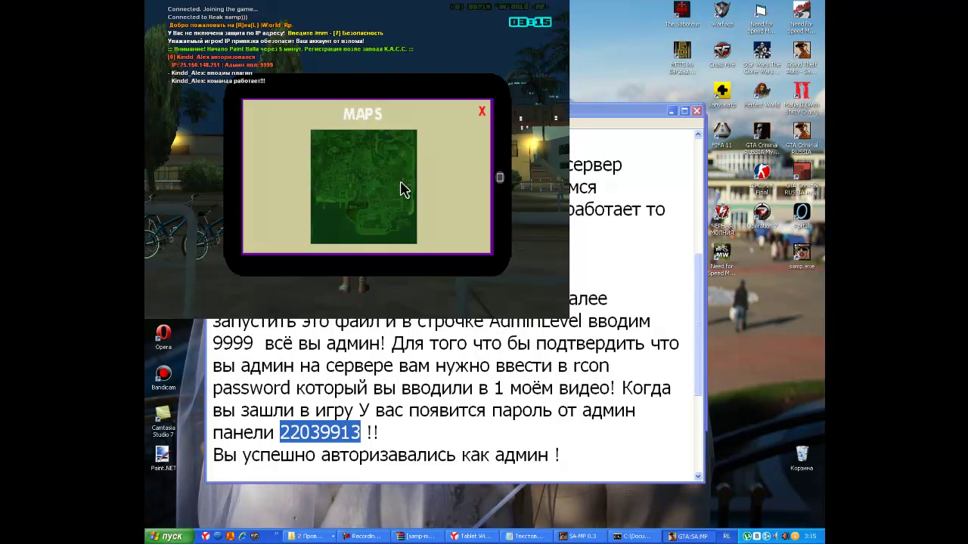
{"action": "left_click", "coordinate": [484, 111]}
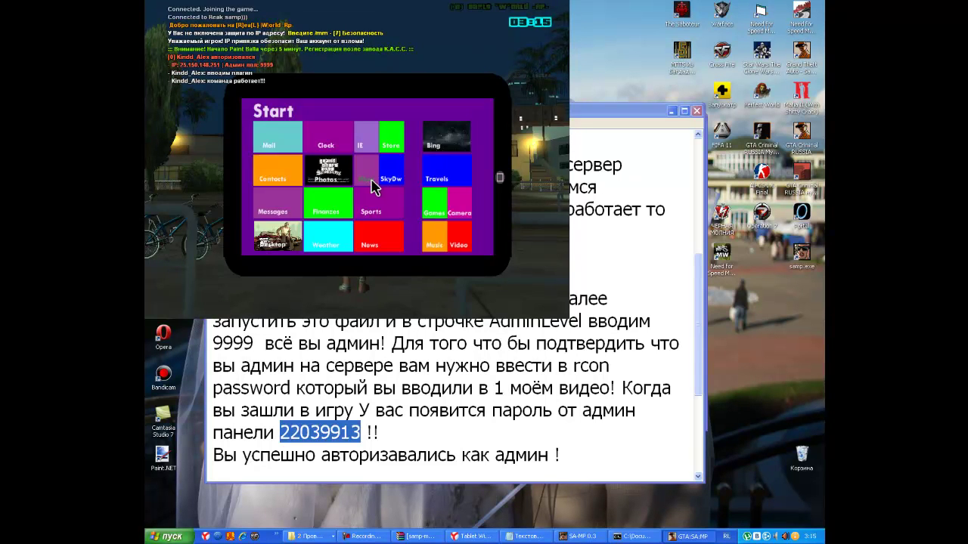
{"action": "left_click", "coordinate": [282, 245]}
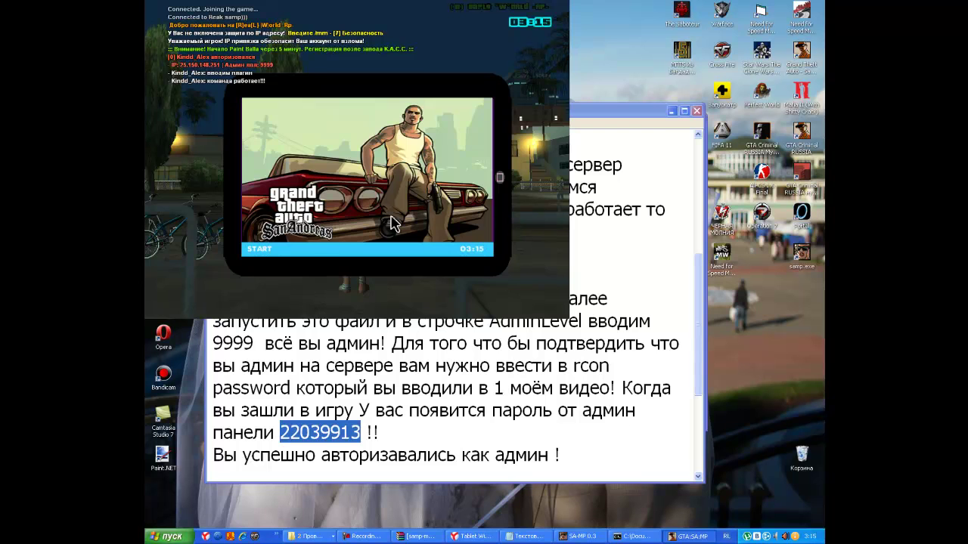
{"action": "left_click", "coordinate": [260, 250]}
View the tablet's Photos app, close it, and switch off the tablet.
{"action": "left_click", "coordinate": [367, 179]}
{"action": "key", "text": "y"}
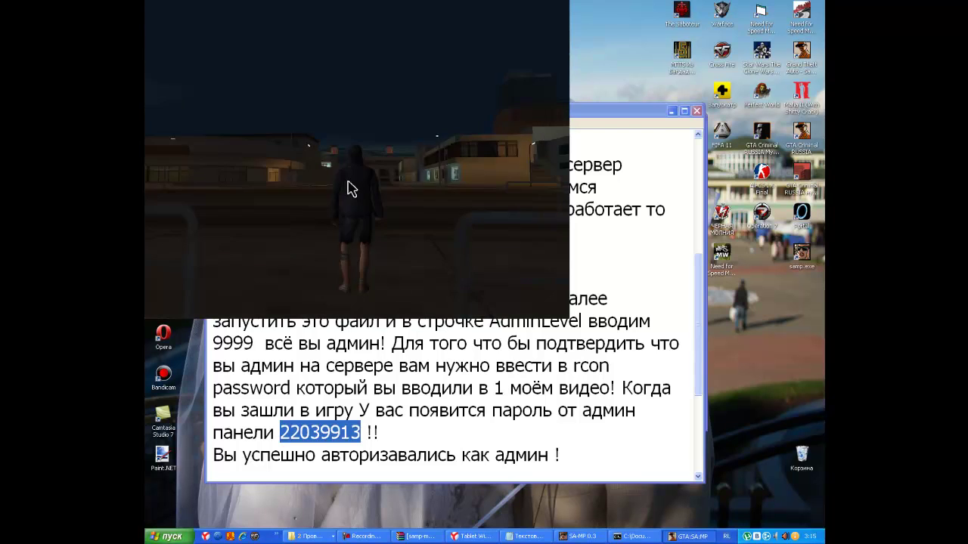
{"action": "left_click", "coordinate": [328, 177]}
{"action": "left_click", "coordinate": [482, 114]}
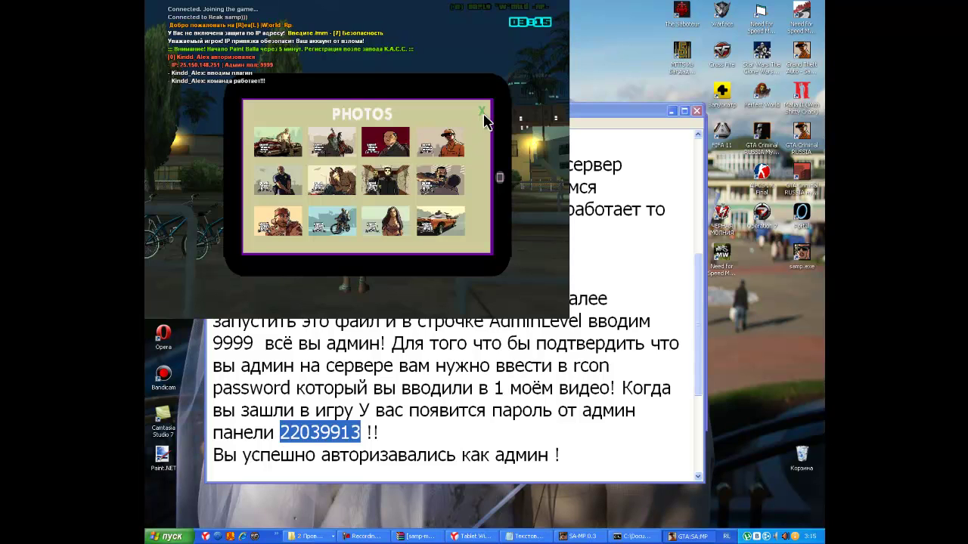
{"action": "left_click", "coordinate": [502, 184]}
{"action": "key", "text": "y"}
Quit the game from the pause menu and confirm the exit.
{"action": "key", "text": "Escape"}
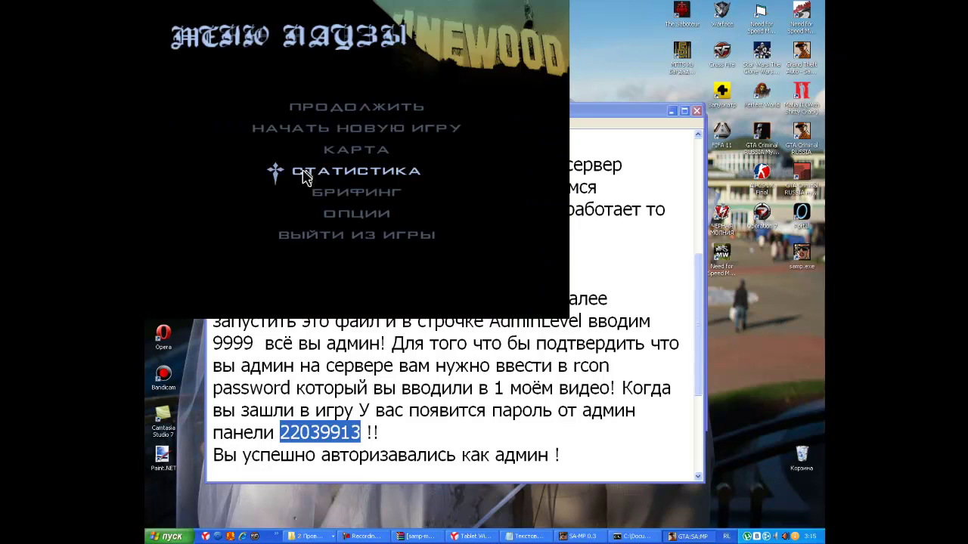
{"action": "left_click", "coordinate": [322, 235]}
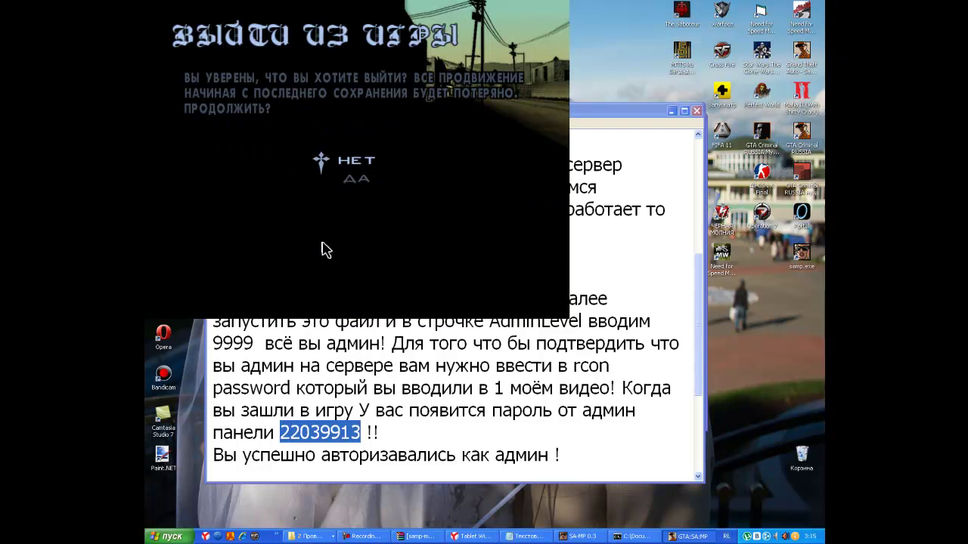
{"action": "left_click", "coordinate": [356, 179]}
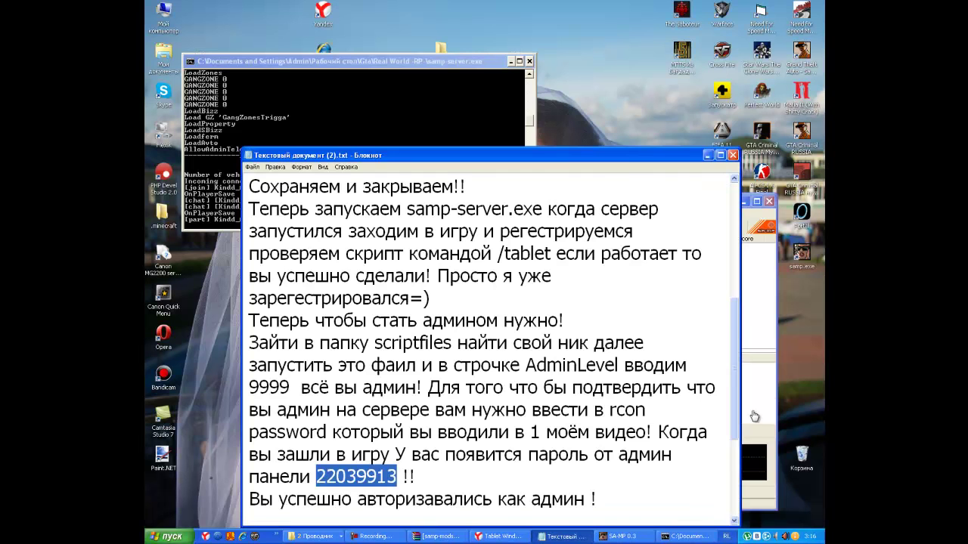
Highlight the closing lines of the notes, from "Вы успешно авторизавались как админ" to "Подписывайтесь на канал".
{"action": "scroll", "coordinate": [562, 403], "scroll_direction": "down", "scroll_amount": 1}
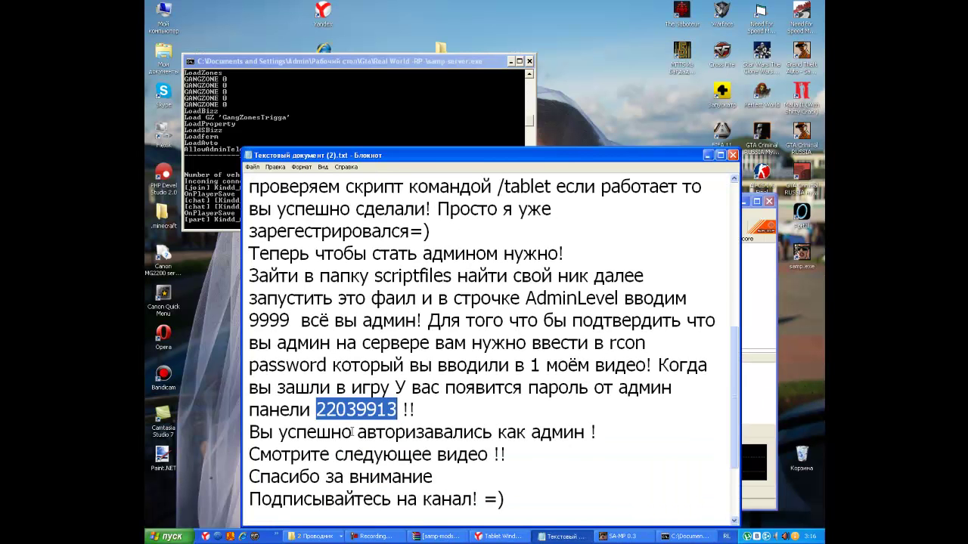
{"action": "left_click_drag", "start_coordinate": [250, 432], "coordinate": [593, 428]}
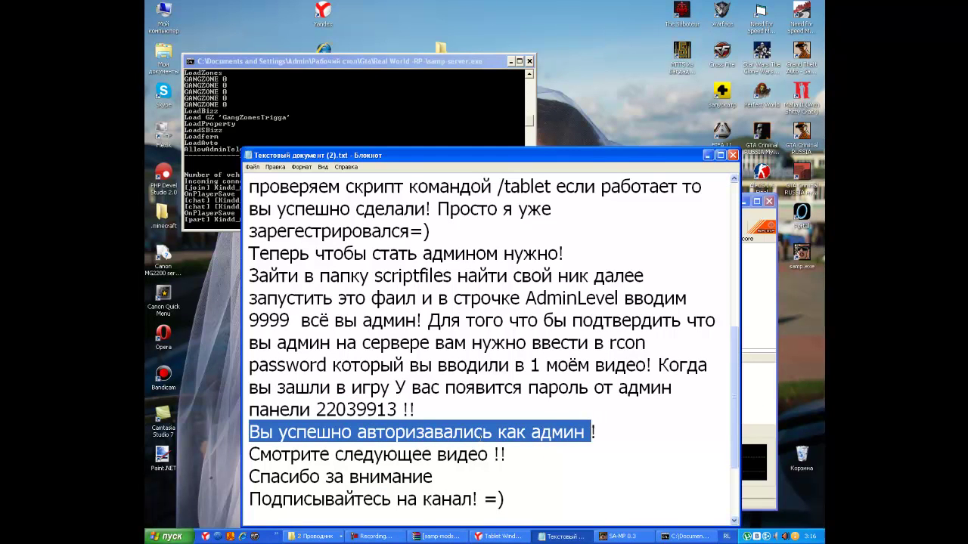
{"action": "left_click_drag", "start_coordinate": [255, 455], "coordinate": [497, 445]}
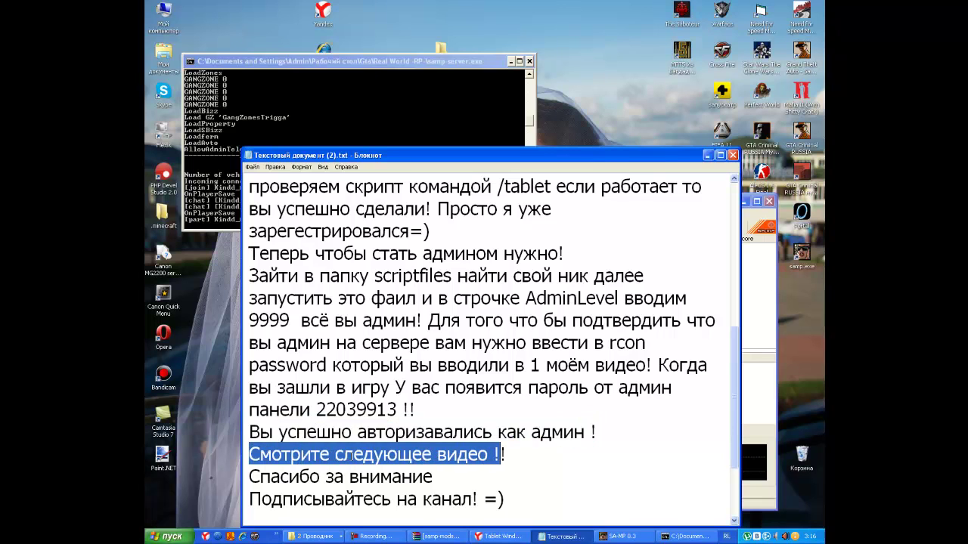
{"action": "left_click_drag", "start_coordinate": [255, 476], "coordinate": [434, 476]}
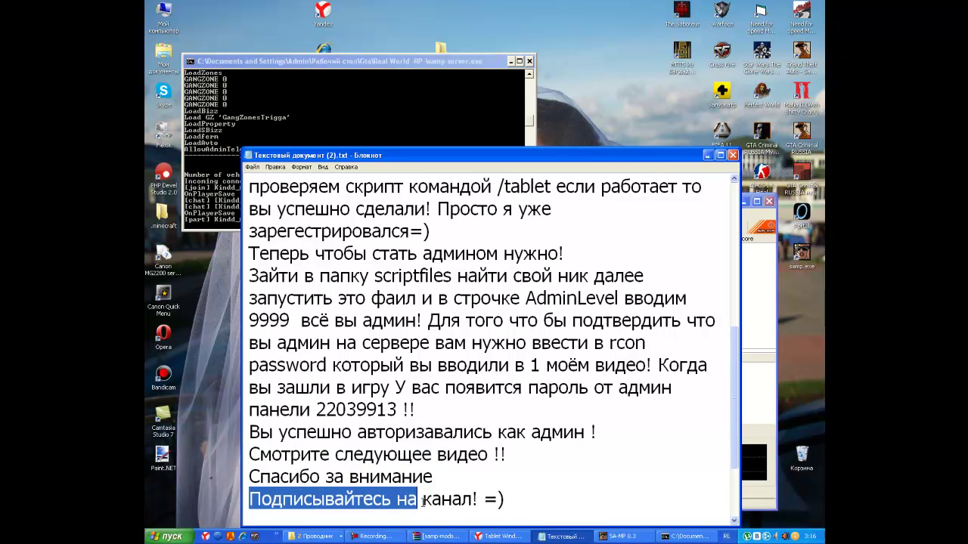